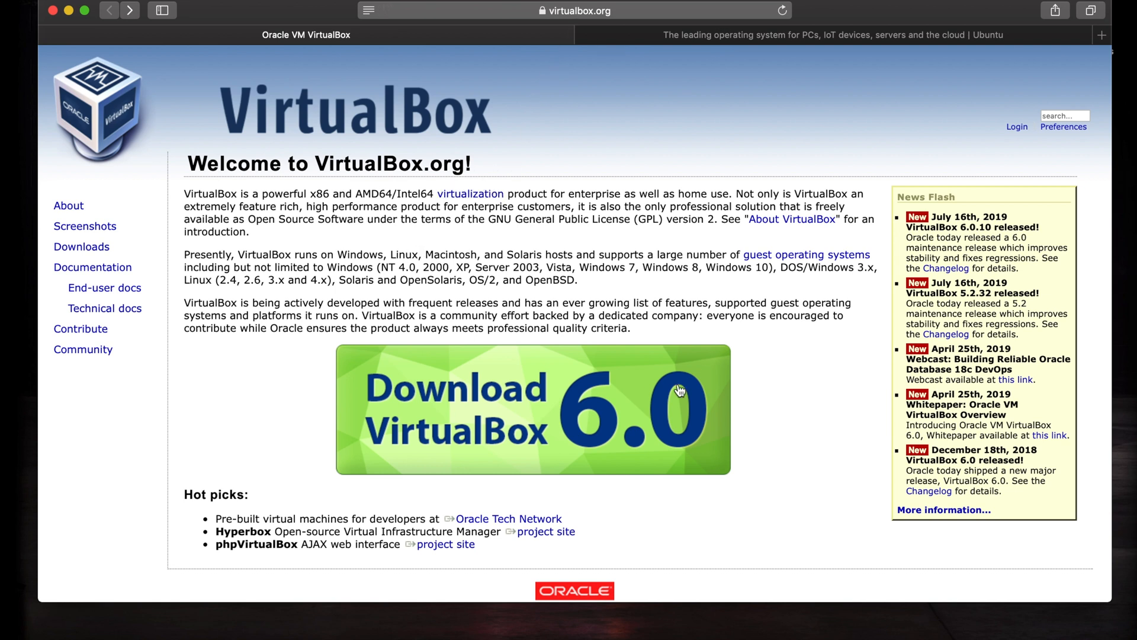
# - Follow the Download VirtualBox 6.0 banner to the Downloads page
pyautogui.click(533, 401)
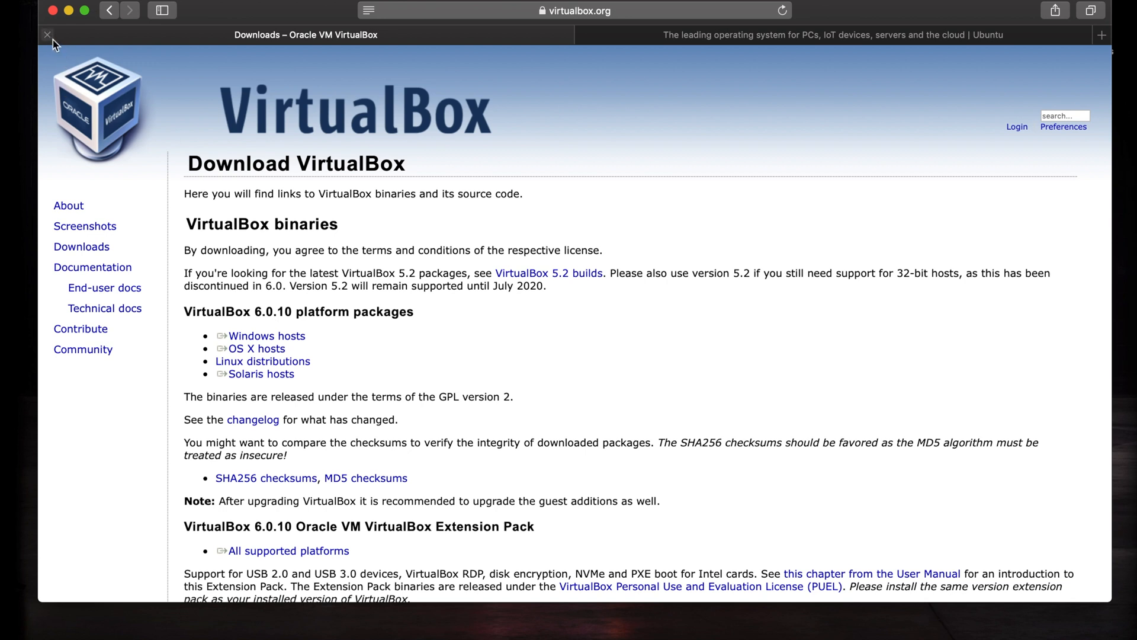
# - Close the VirtualBox tab and start the Ubuntu 19.04 Desktop ISO download, checking its progress
pyautogui.click(49, 35)
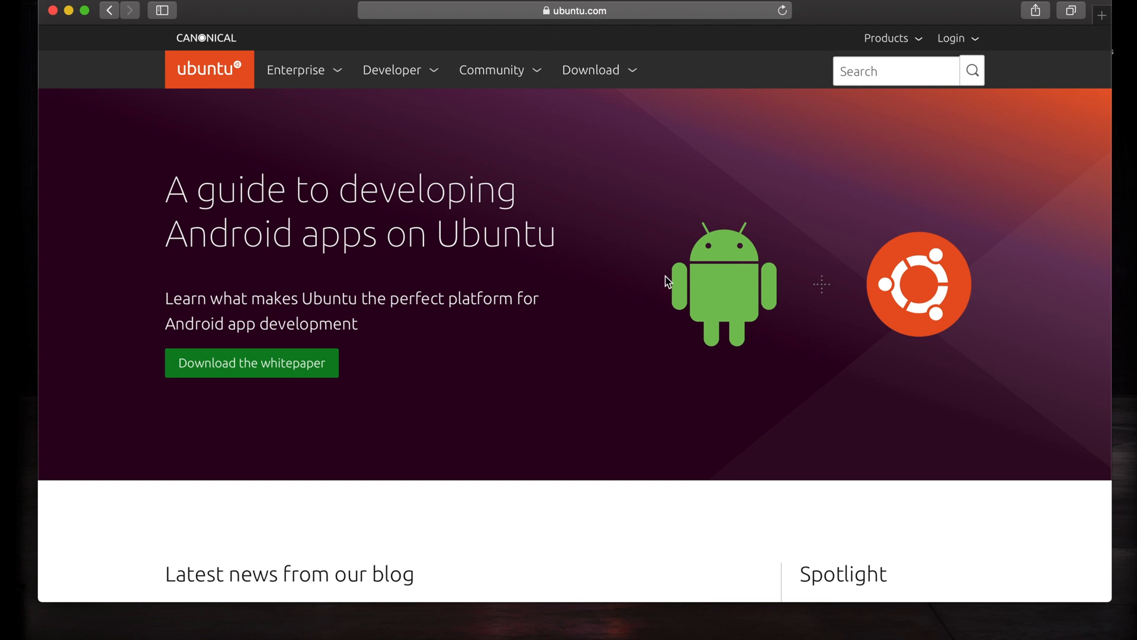
pyautogui.click(597, 72)
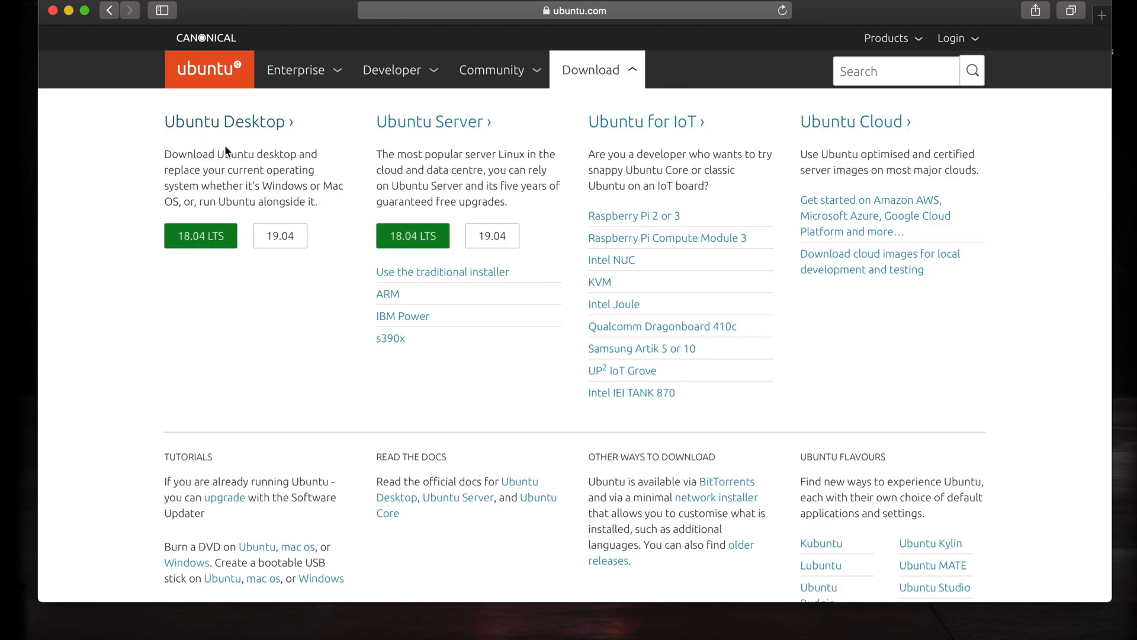
pyautogui.click(224, 122)
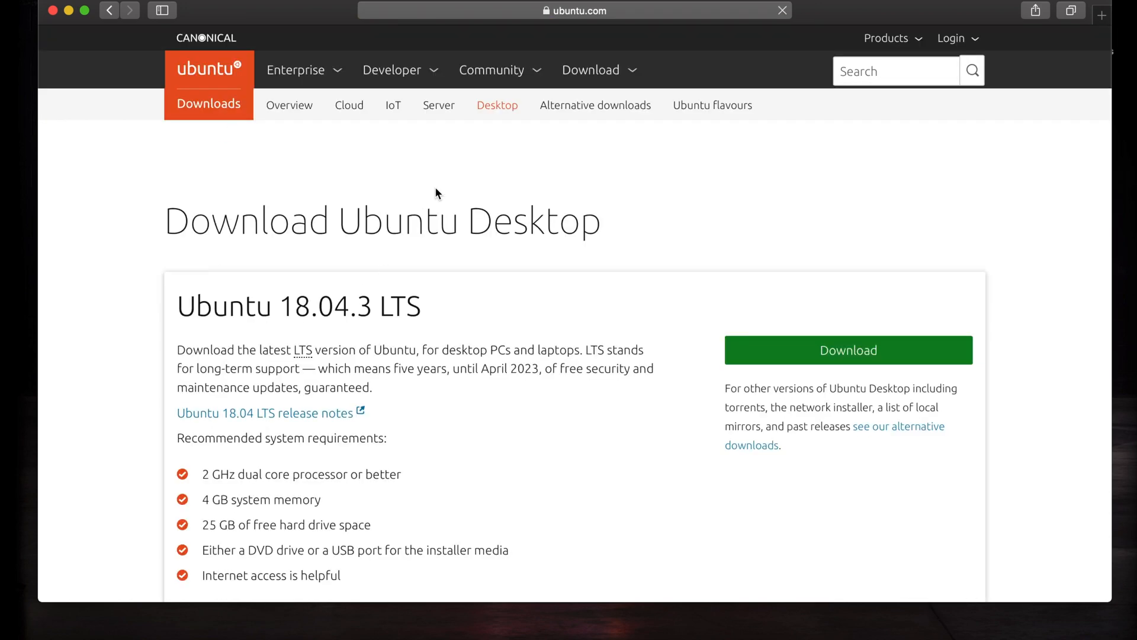
pyautogui.scroll(-10, 484, 311)
pyautogui.scroll(-3, 484, 310)
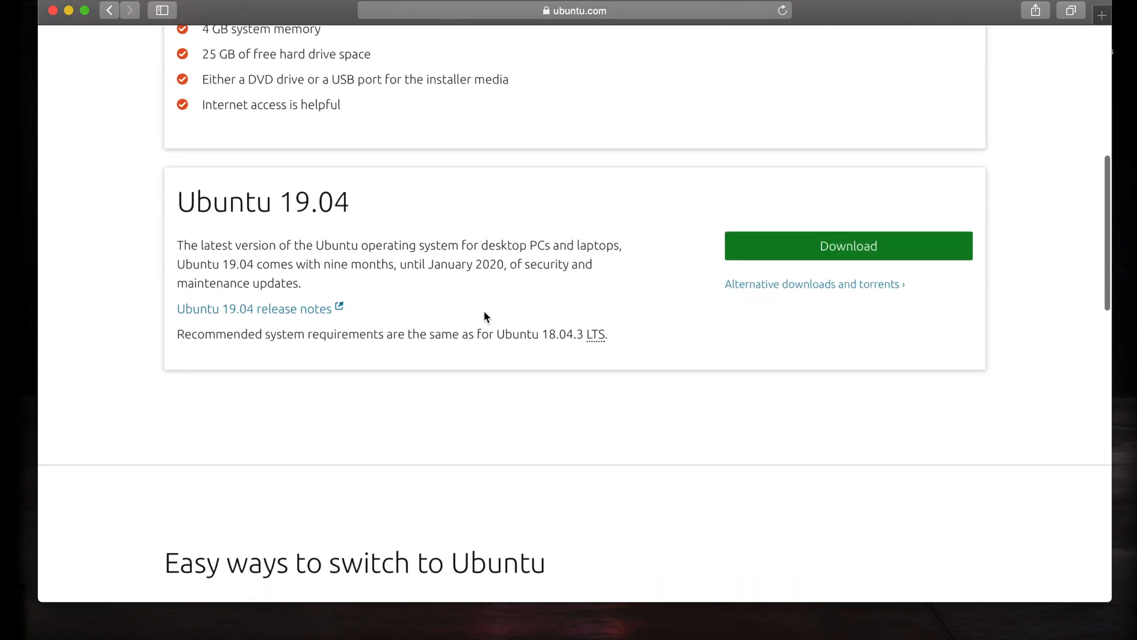
pyautogui.scroll(2, 484, 311)
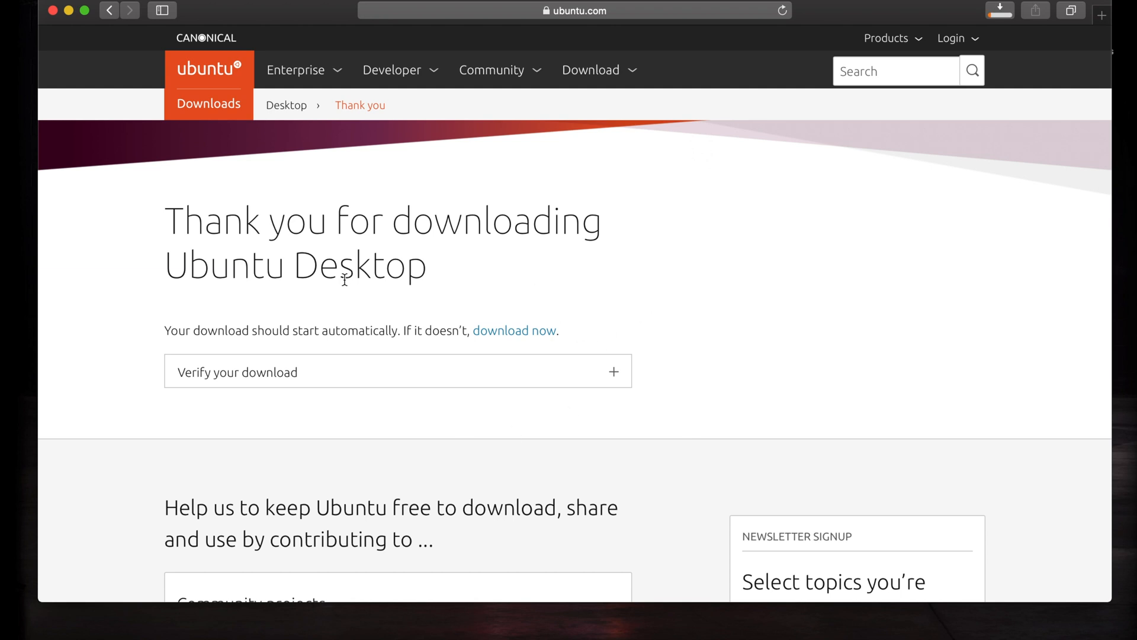
pyautogui.click(1001, 12)
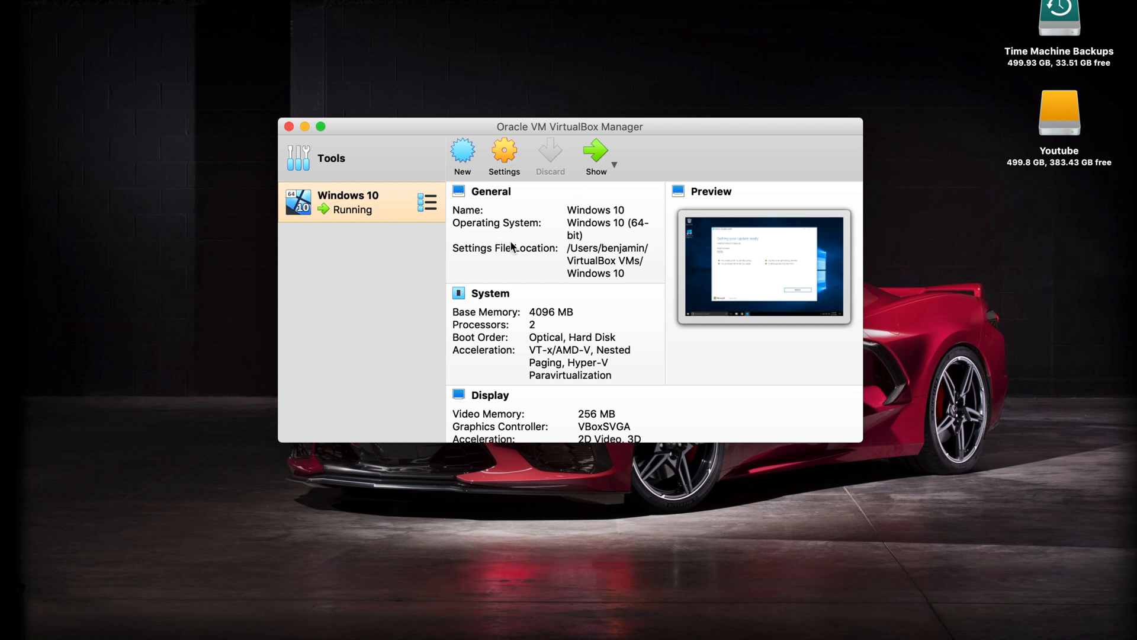
# - Start the New virtual machine wizard in VirtualBox Manager
pyautogui.click(463, 155)
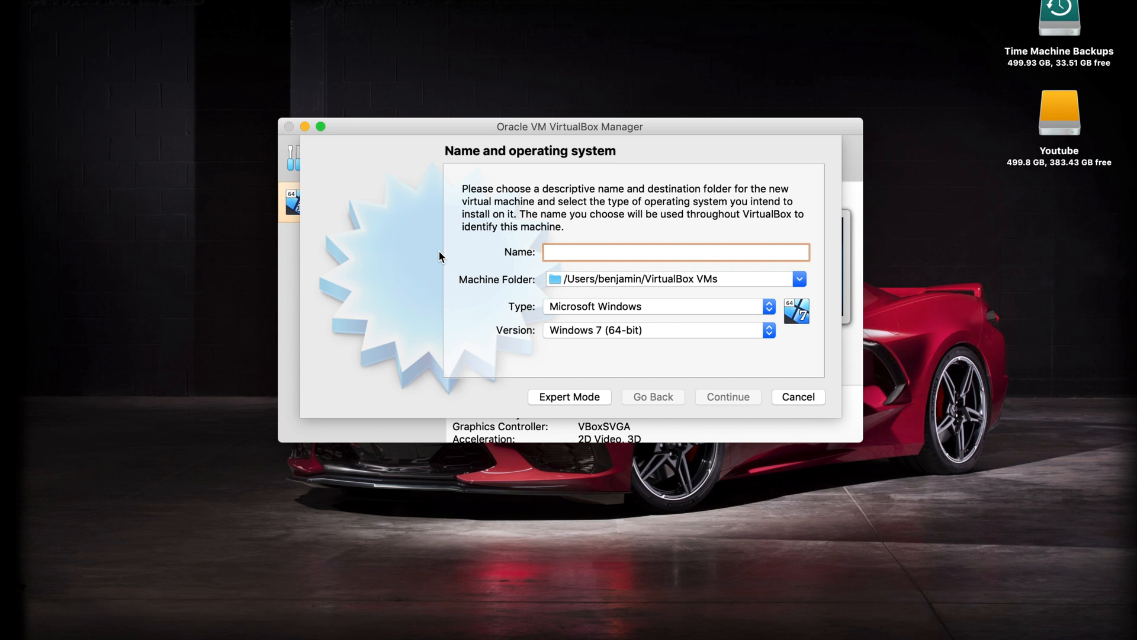
pyautogui.write('Ubuntu ')
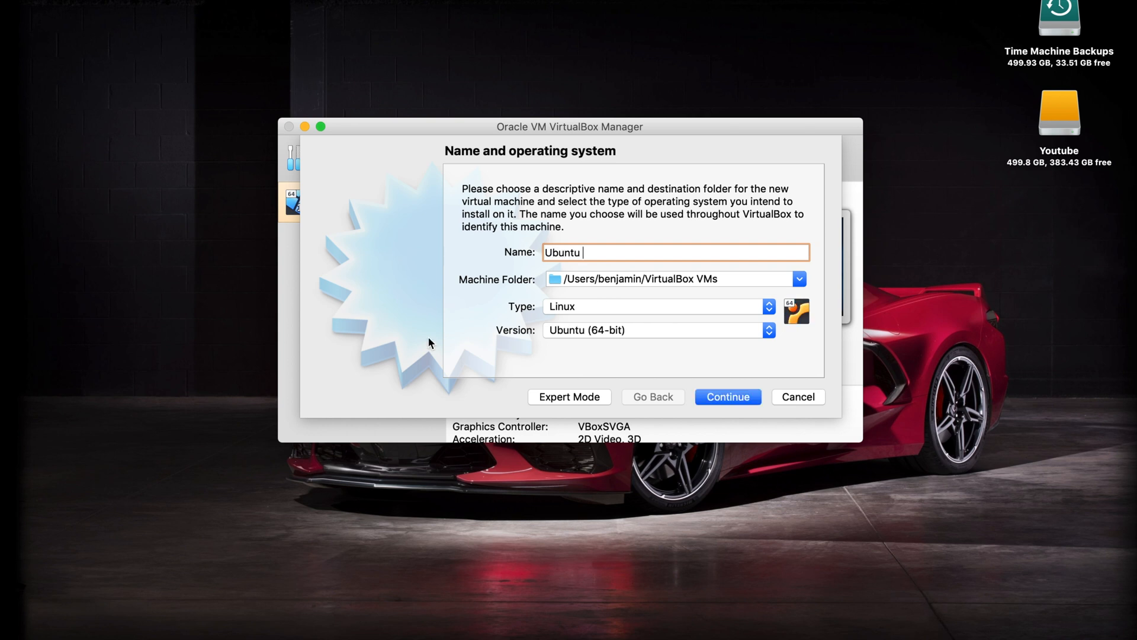
pyautogui.write('19')
# - Name the machine Ubuntu (Linux, Ubuntu 64-bit) and continue to memory size
pyautogui.press('BackSpace')
pyautogui.press('BackSpace')
pyautogui.click(719, 397)
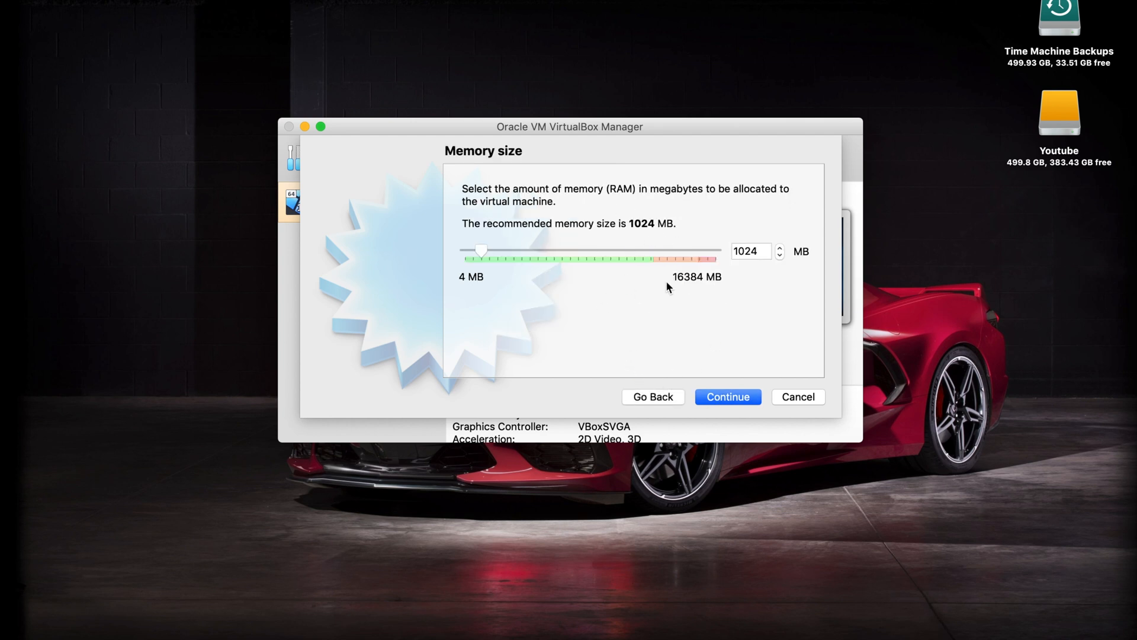
# - Set memory to 4096 MB and choose to create a new virtual hard disk
pyautogui.doubleClick(754, 251)
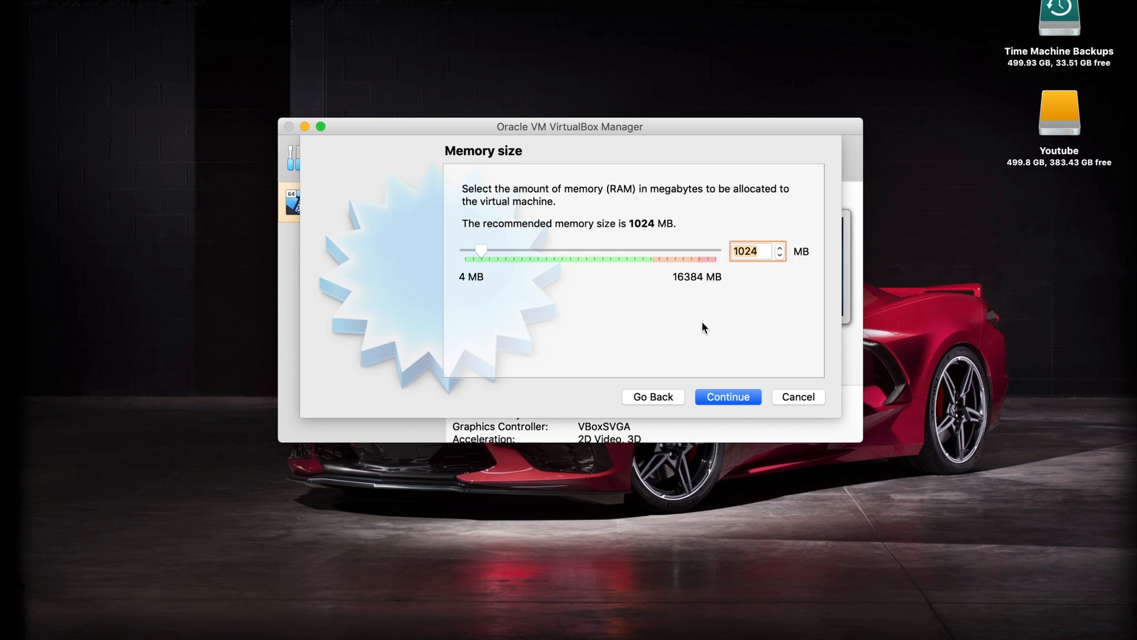
pyautogui.write('40')
pyautogui.write('96')
pyautogui.press('Return')
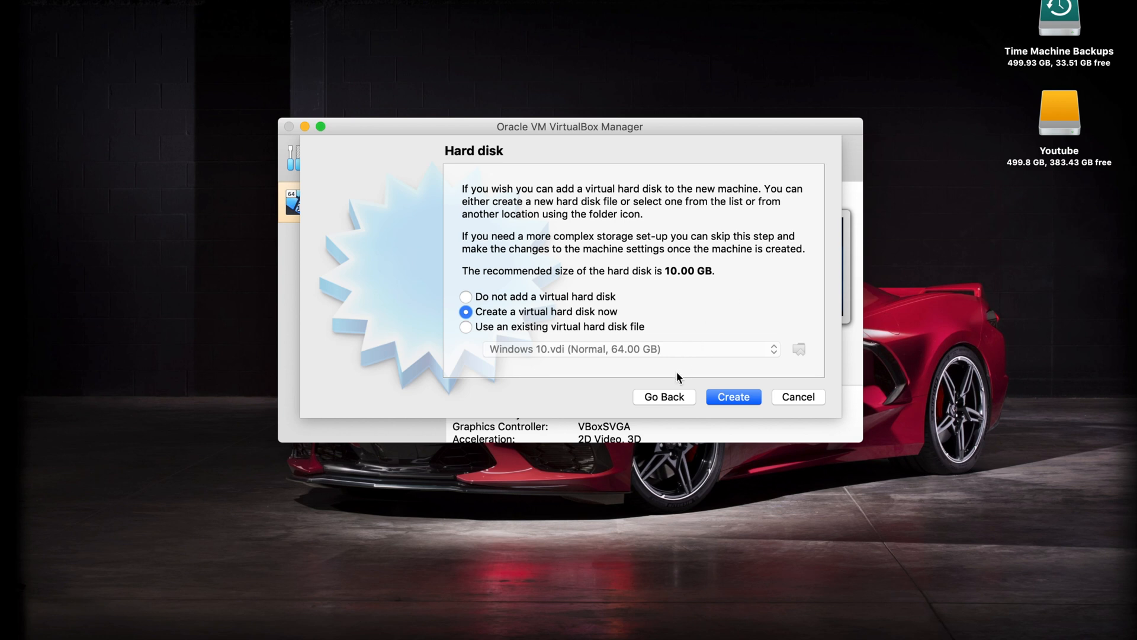
pyautogui.click(659, 395)
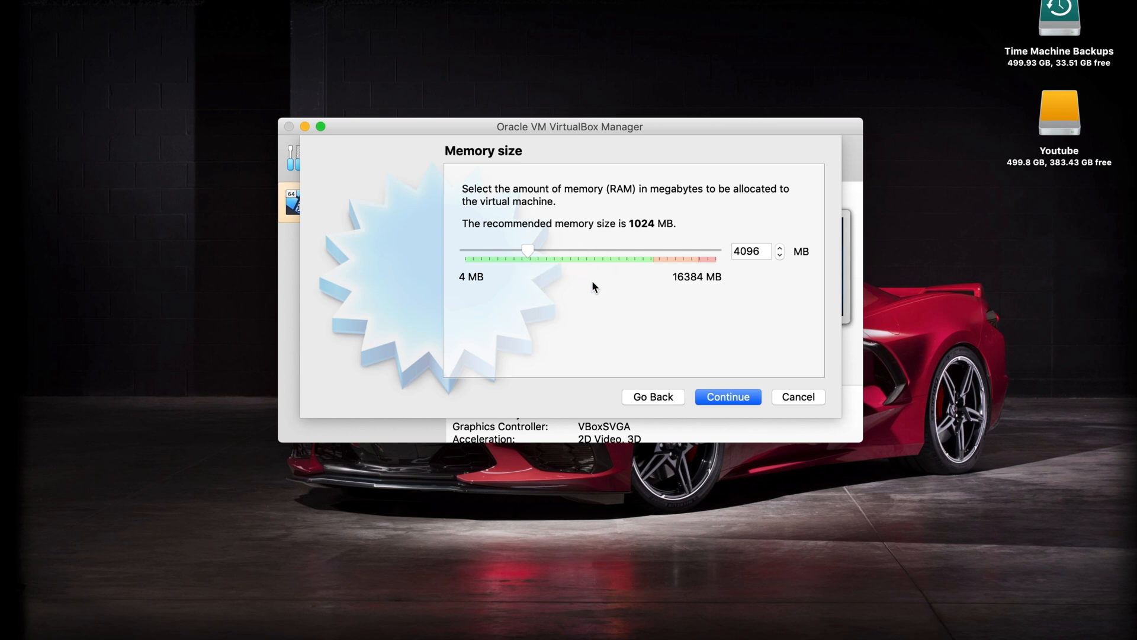
pyautogui.click(728, 396)
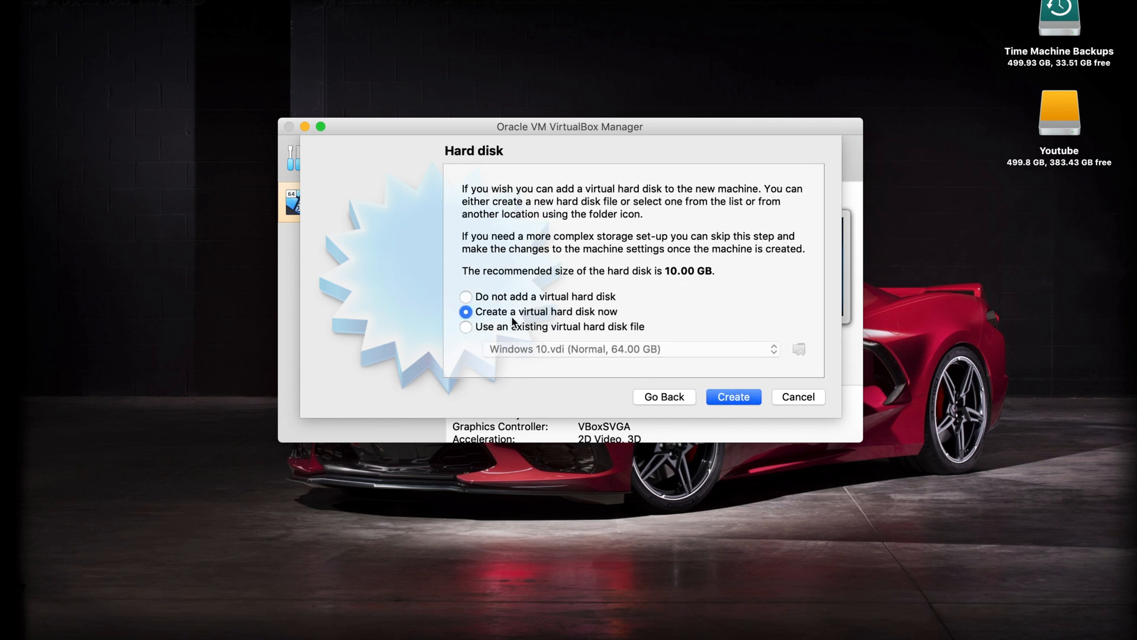
pyautogui.click(733, 398)
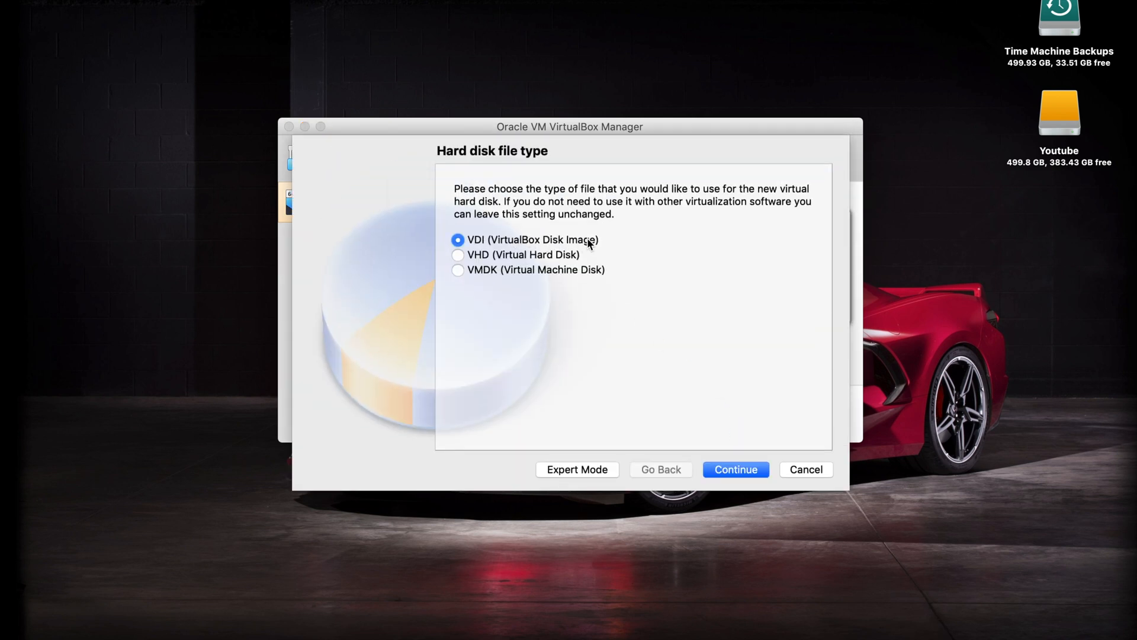
# - Keep the VDI format and dynamic allocation, reaching the location and size step
pyautogui.click(741, 468)
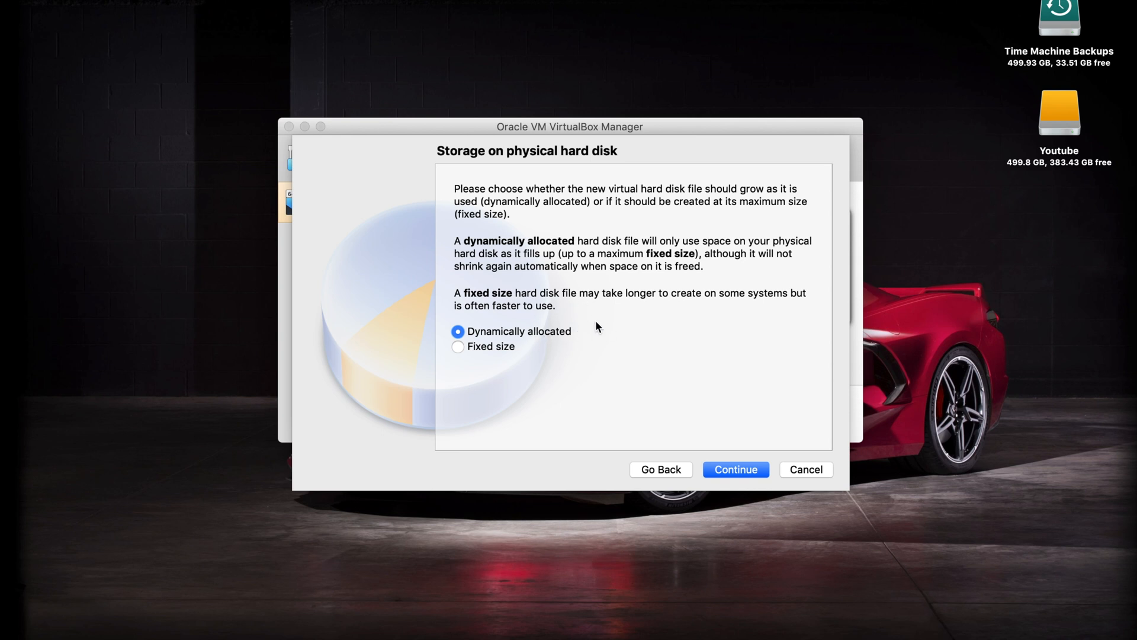
pyautogui.press('Return')
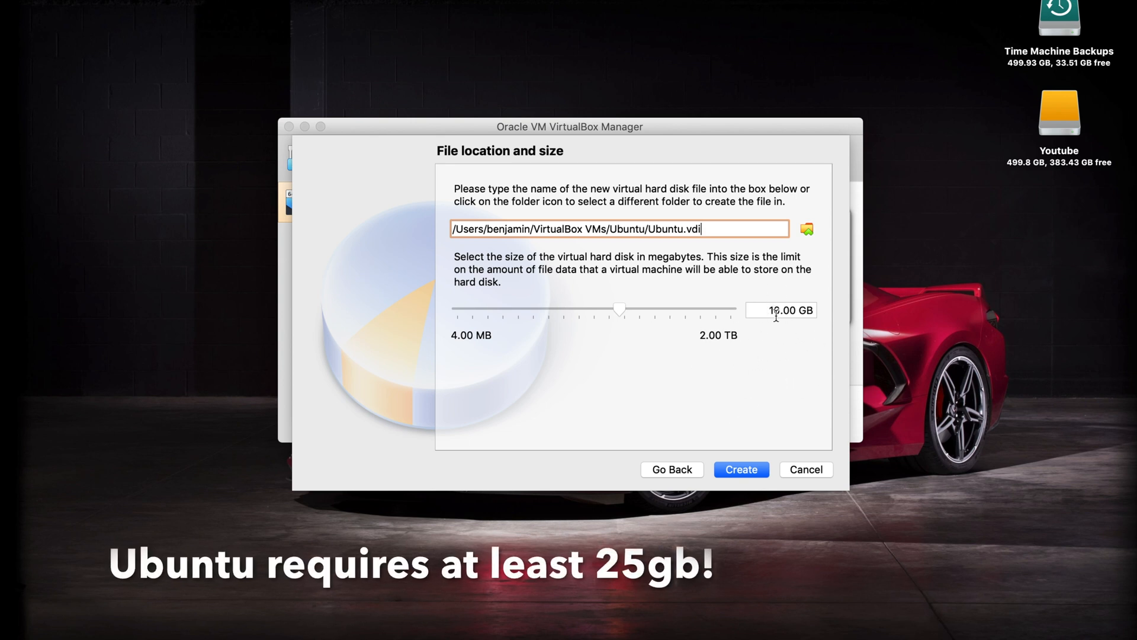
# - Create the Ubuntu.vdi disk at 35 GB, finishing the new Ubuntu VM
pyautogui.click(770, 311)
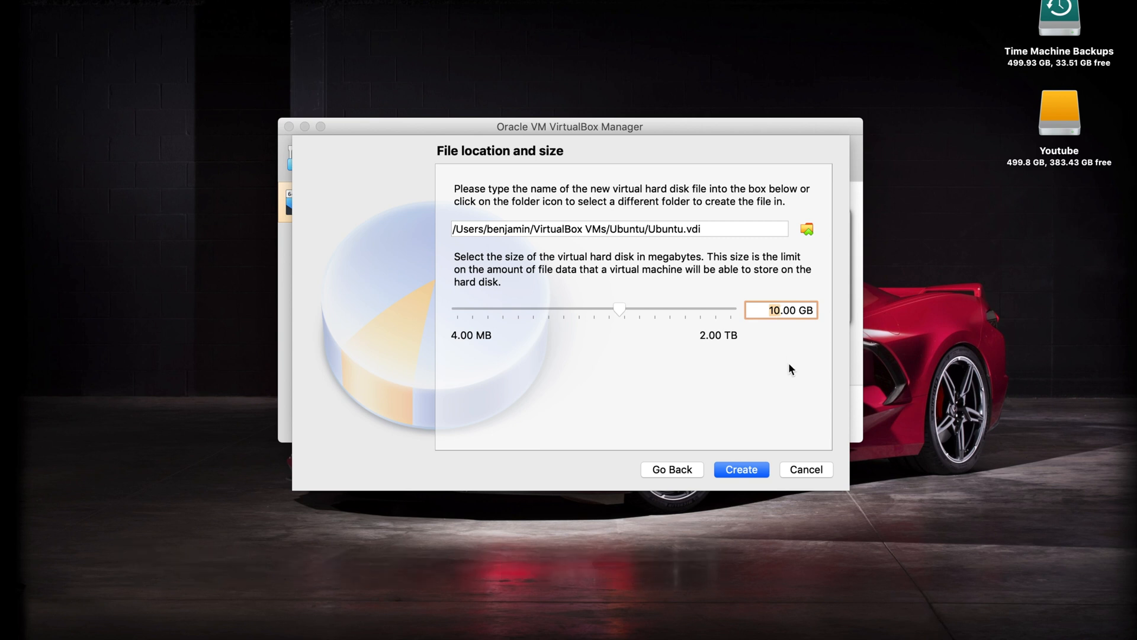
pyautogui.write('3')
pyautogui.press('BackSpace')
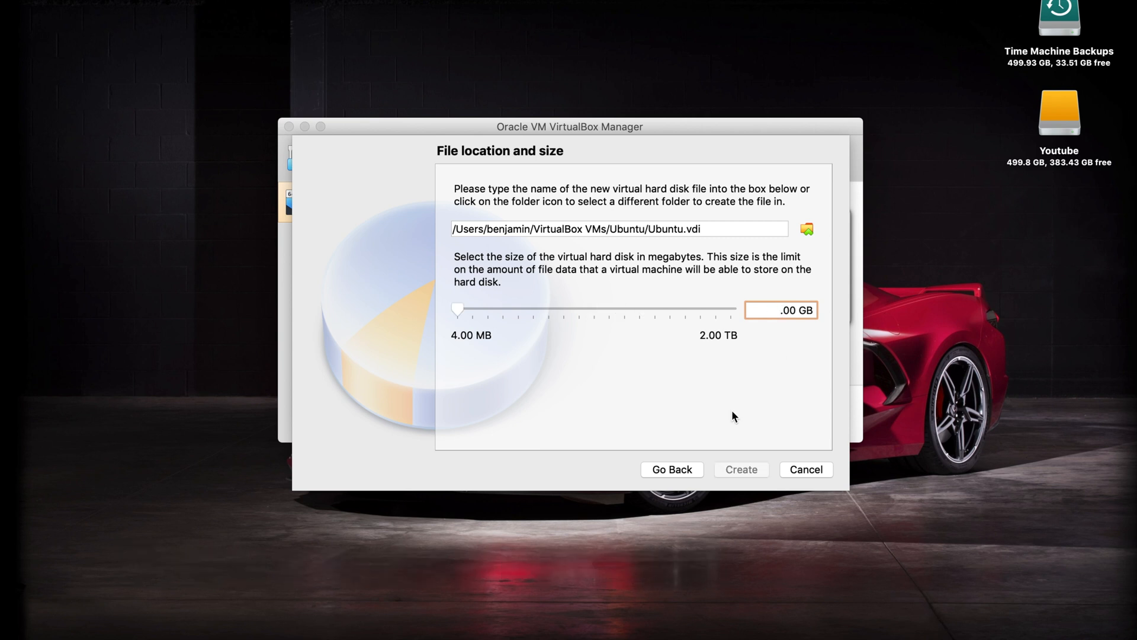
pyautogui.write('35')
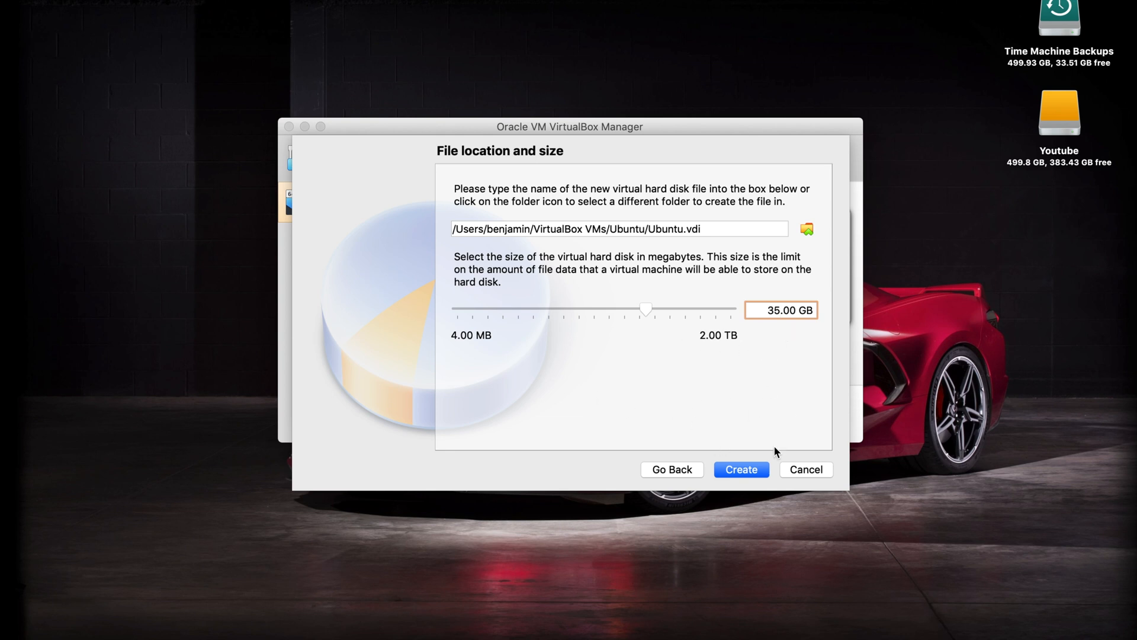
pyautogui.click(739, 469)
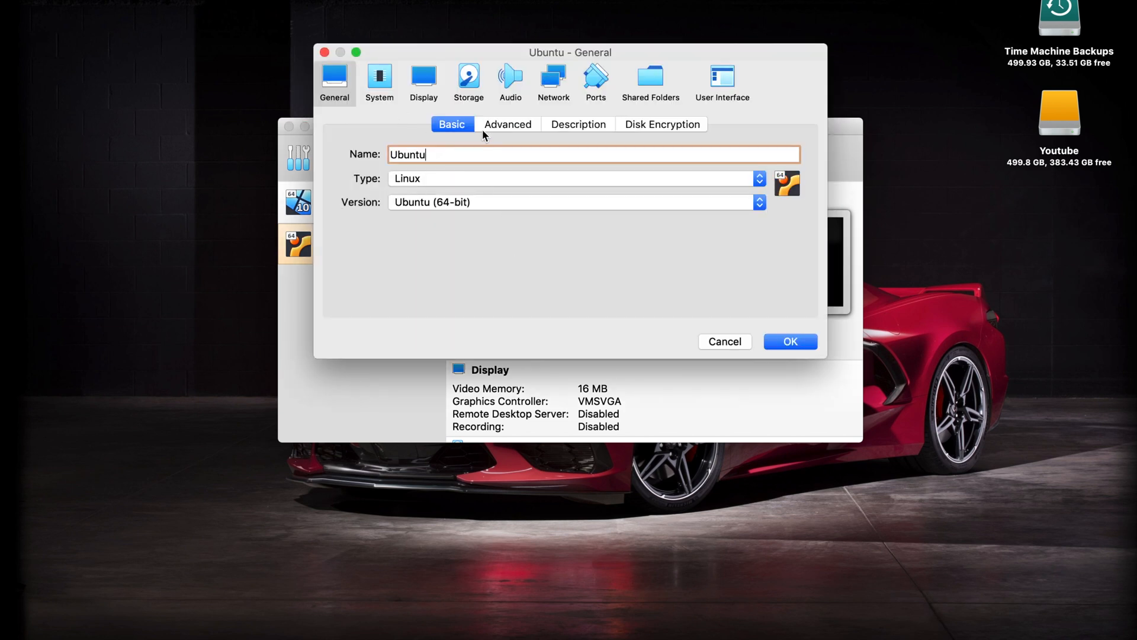
# - Raise video memory to 128 MB in Display settings, leave 2D/3D acceleration off, and save
pyautogui.click(508, 125)
pyautogui.click(579, 124)
pyautogui.click(662, 125)
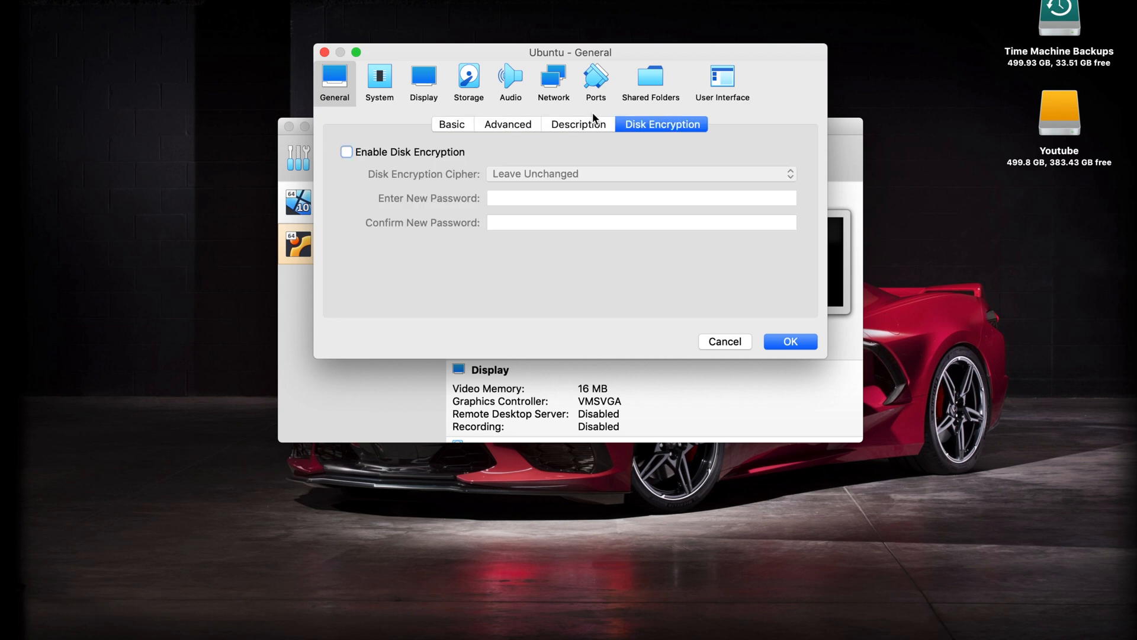
pyautogui.click(379, 80)
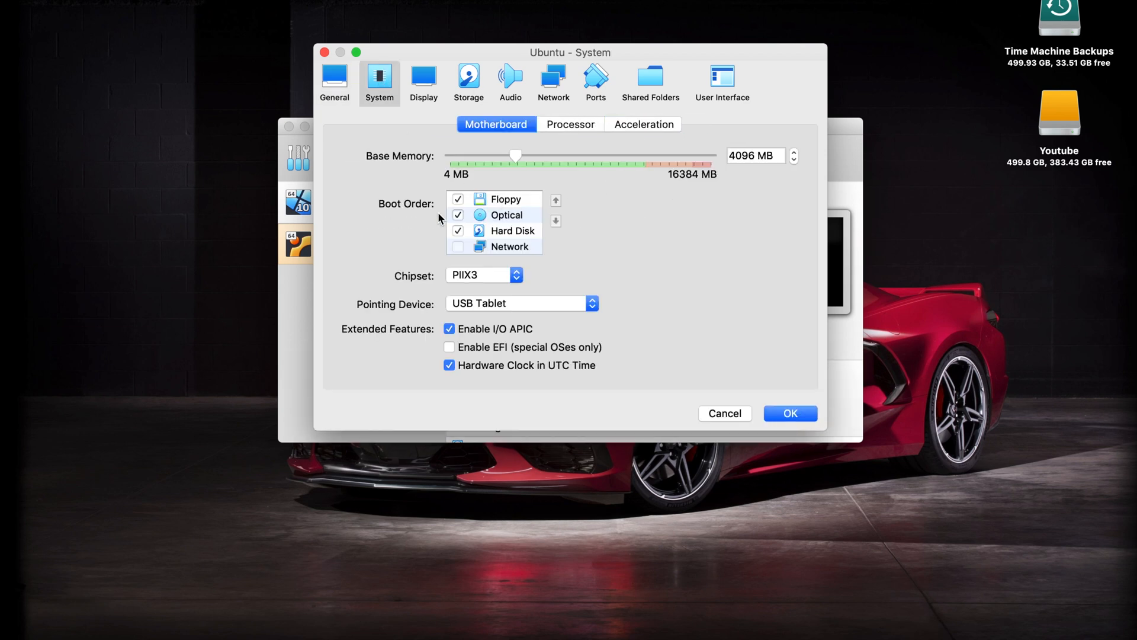
pyautogui.click(424, 82)
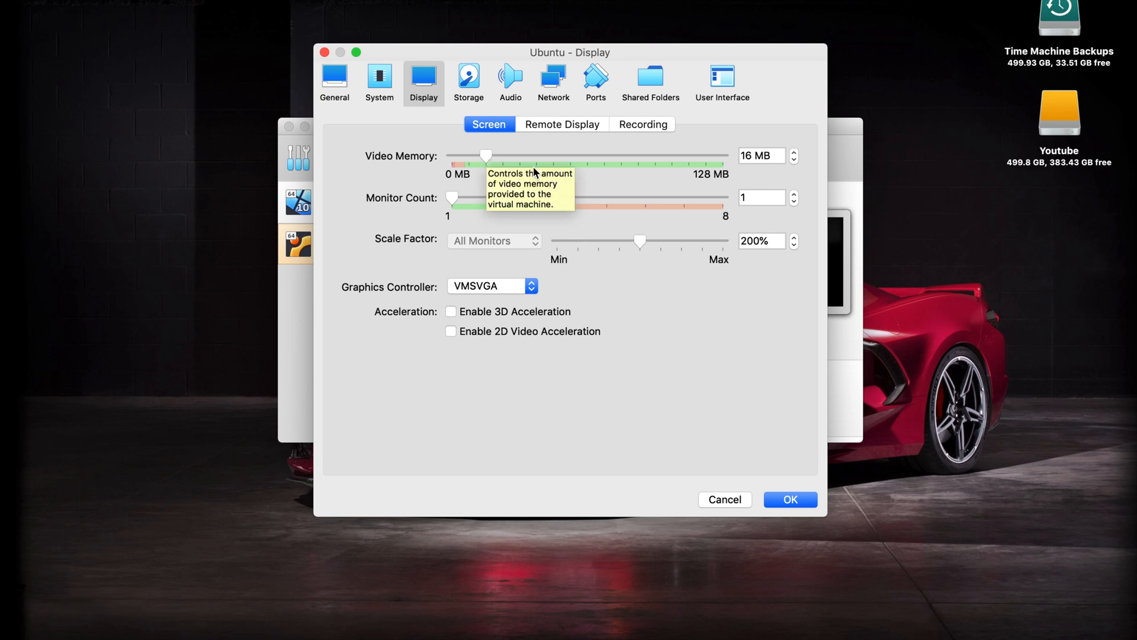
pyautogui.moveTo(485, 157); pyautogui.dragTo(664, 157)
pyautogui.click(794, 151)
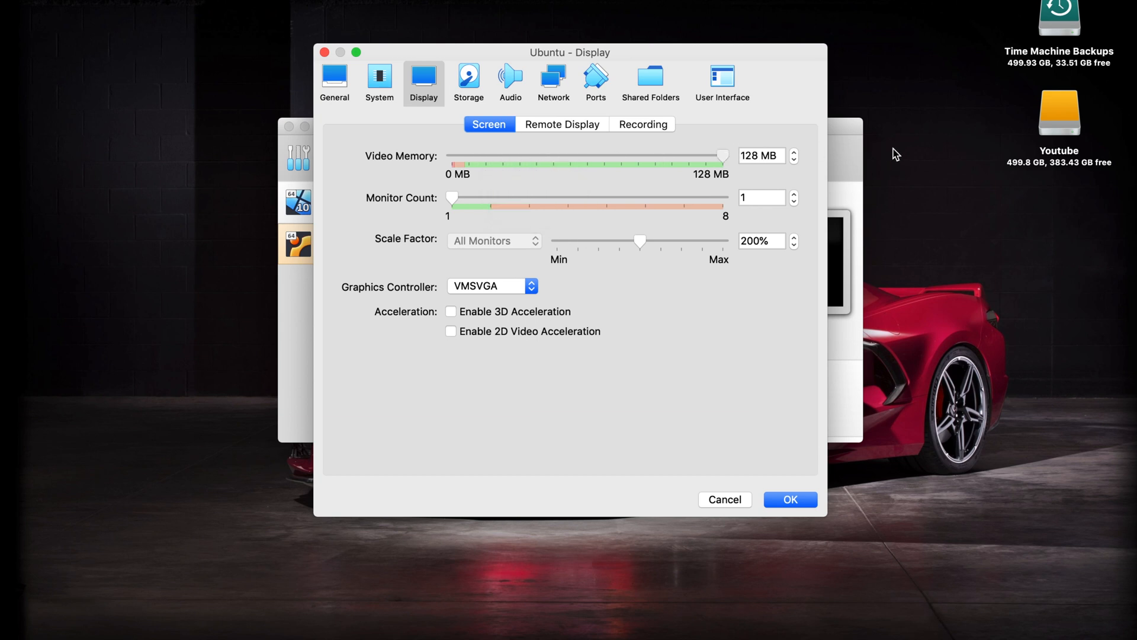
pyautogui.click(451, 331)
pyautogui.click(452, 311)
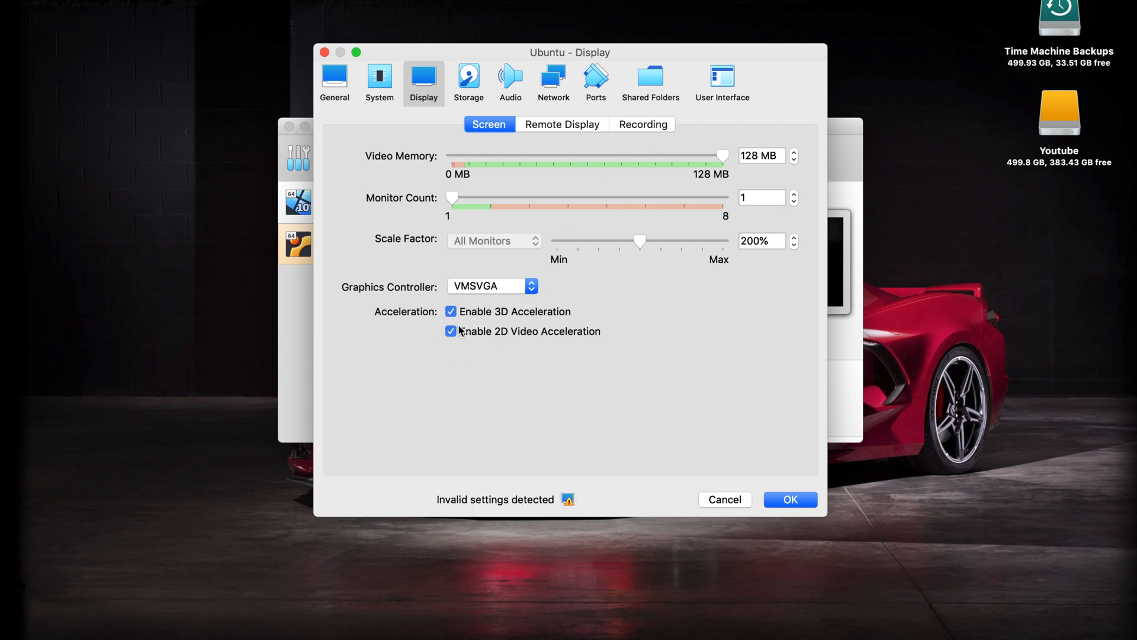
pyautogui.click(451, 331)
pyautogui.click(452, 312)
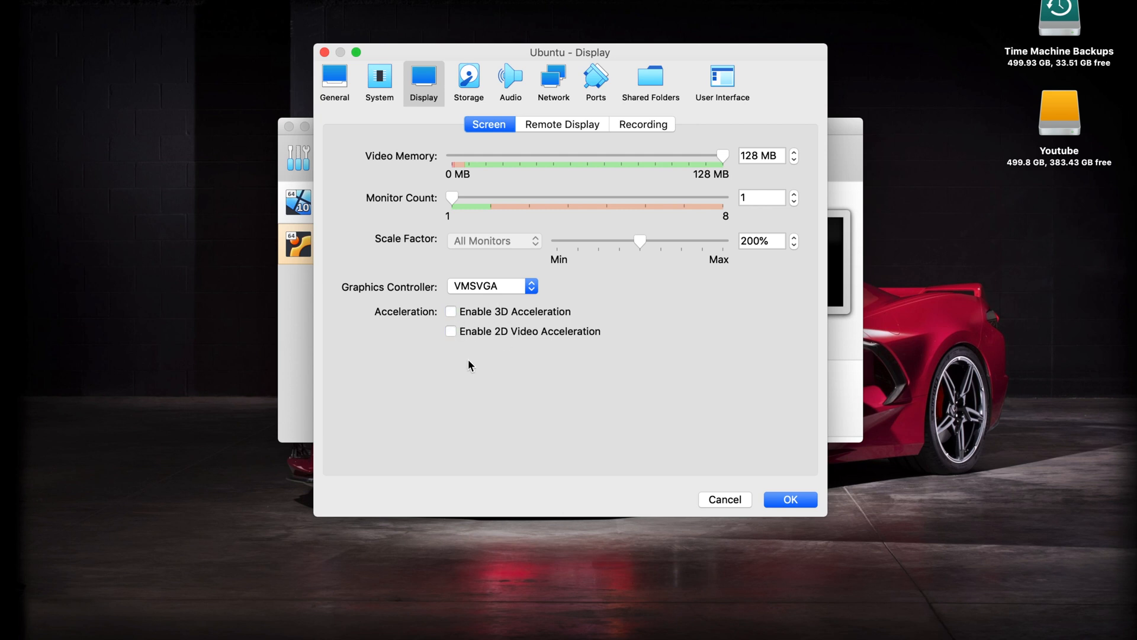
pyautogui.click(468, 83)
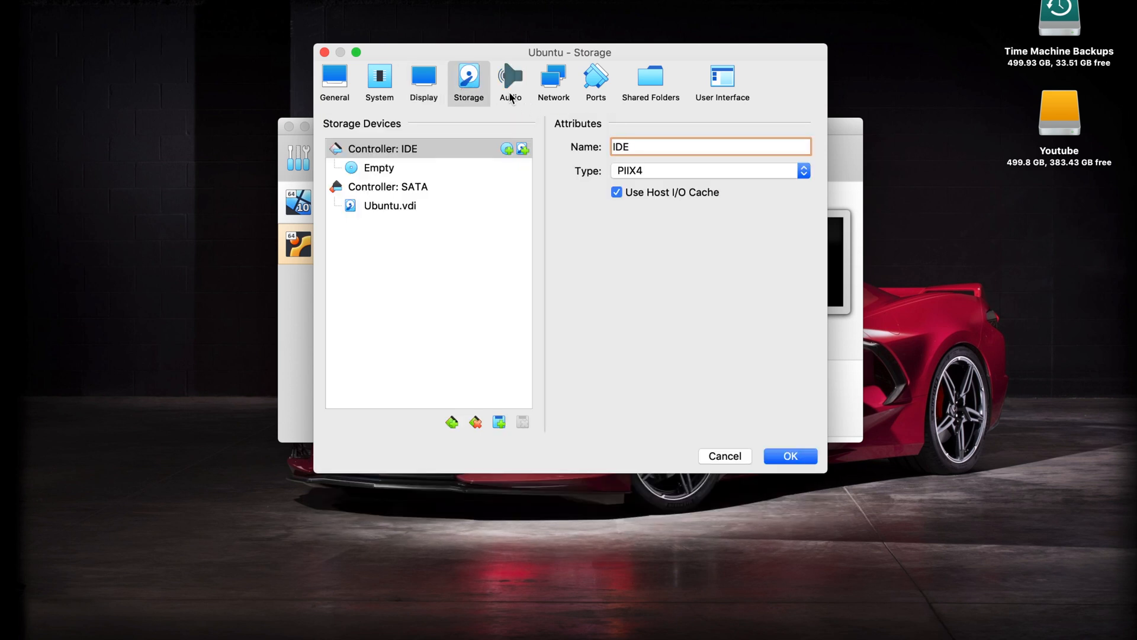
pyautogui.click(510, 92)
pyautogui.click(554, 84)
pyautogui.click(334, 84)
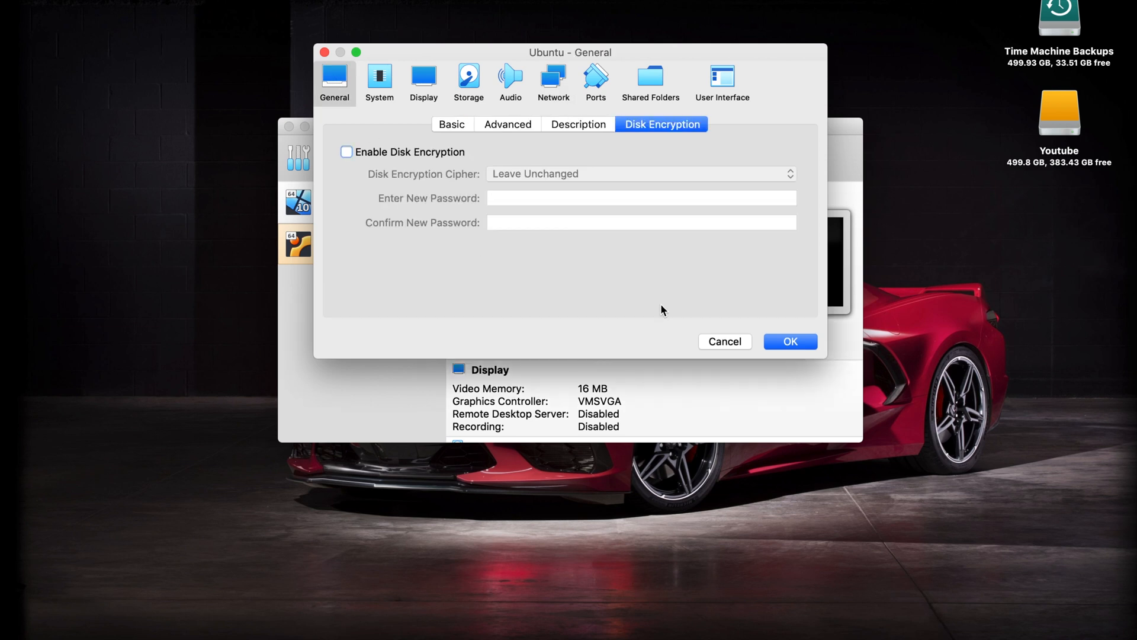
pyautogui.click(790, 342)
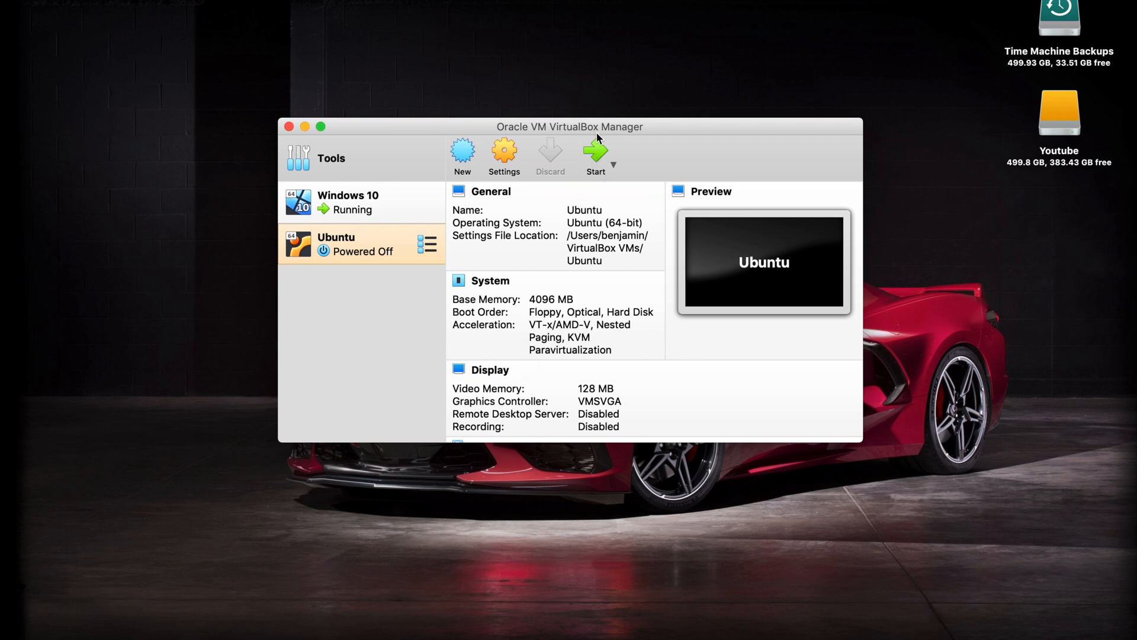
# - Start the Ubuntu VM booting from ubuntu-19.04-desktop-amd64.iso and dismiss the capture notice
pyautogui.click(598, 158)
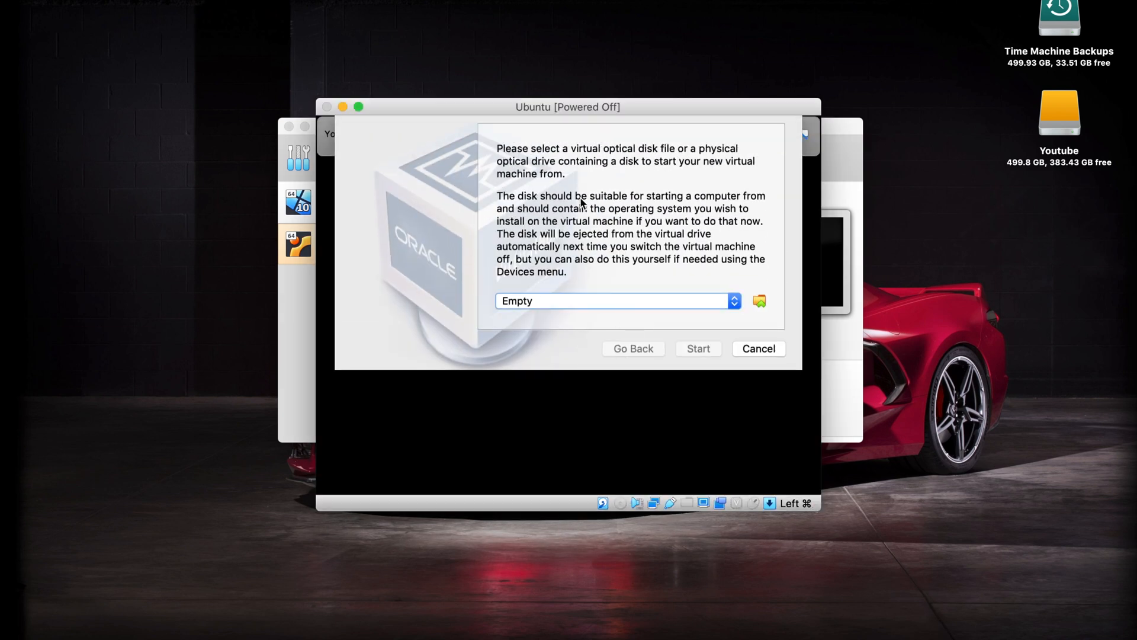
pyautogui.click(760, 301)
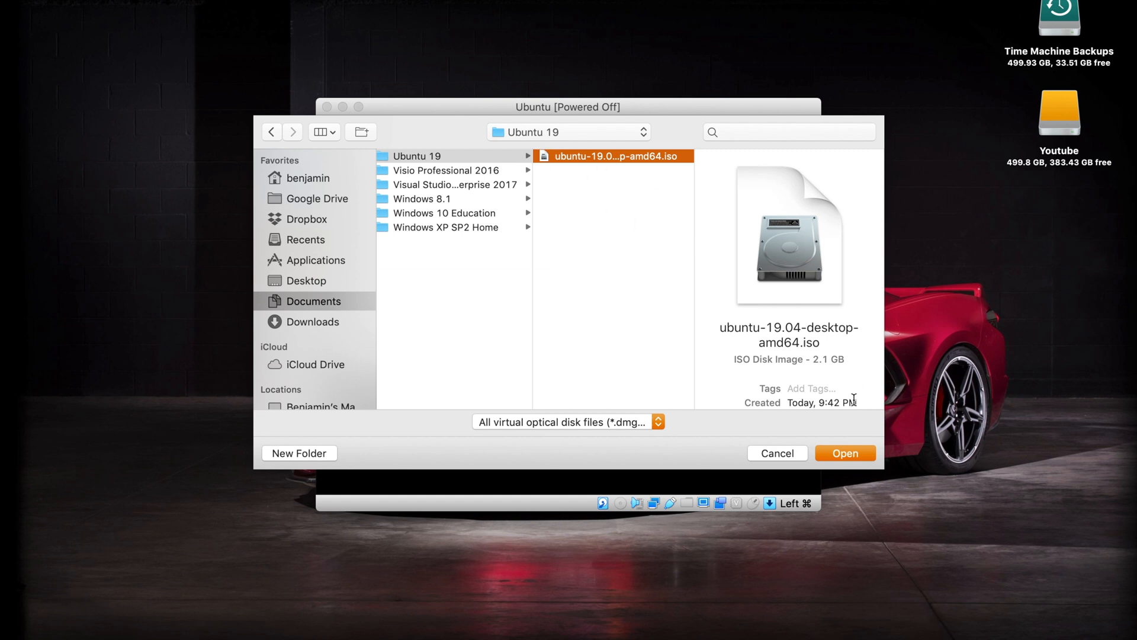
pyautogui.click(845, 453)
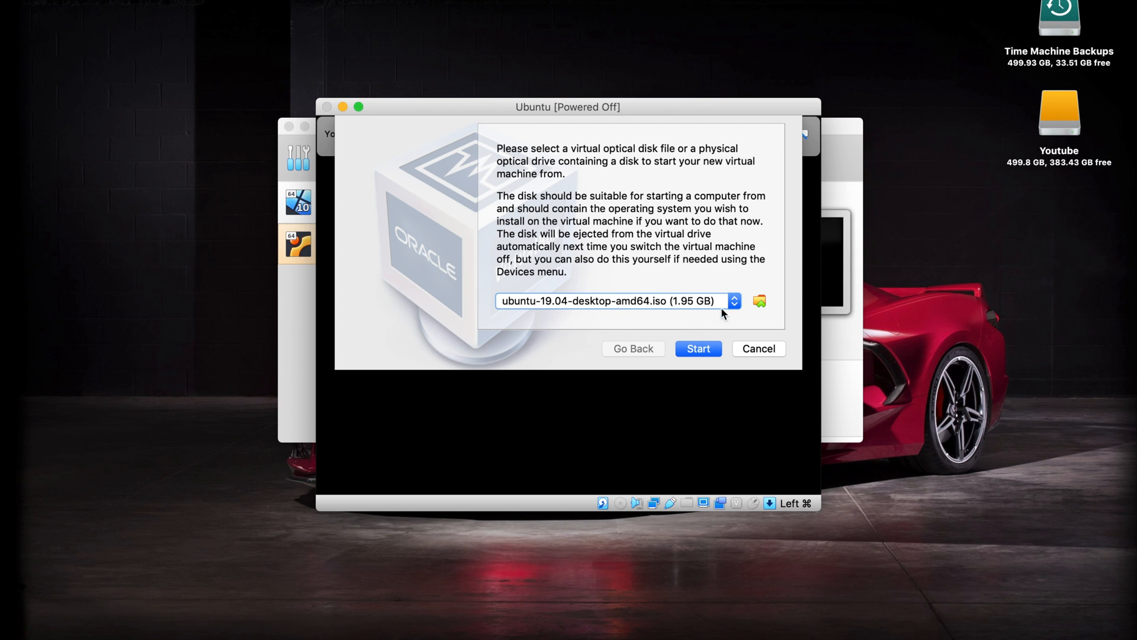
pyautogui.click(699, 349)
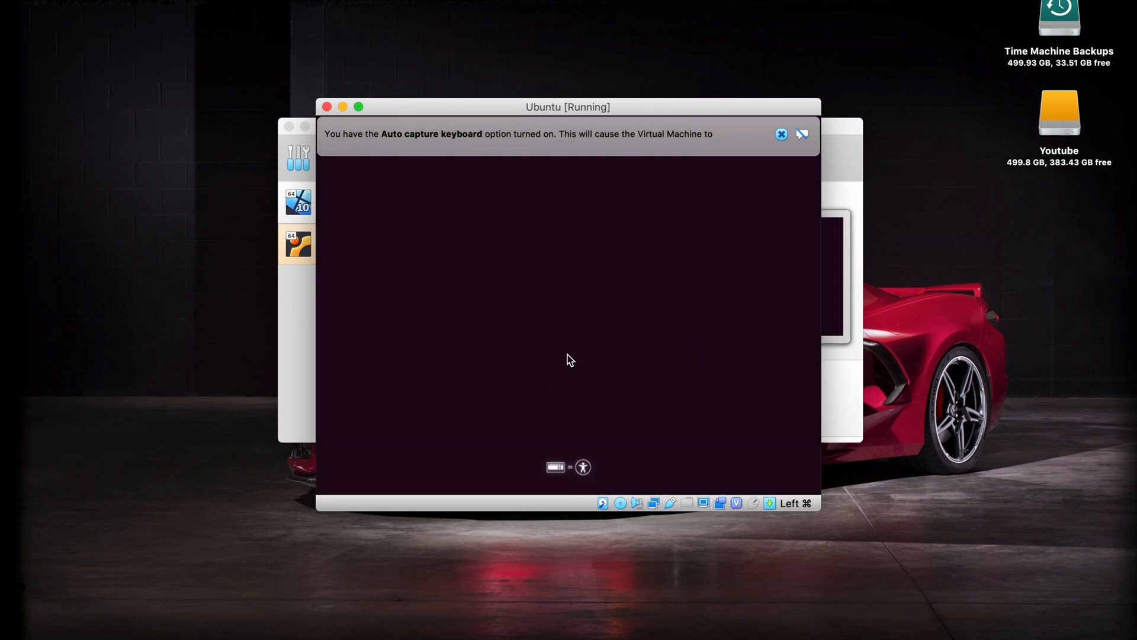
pyautogui.click(781, 134)
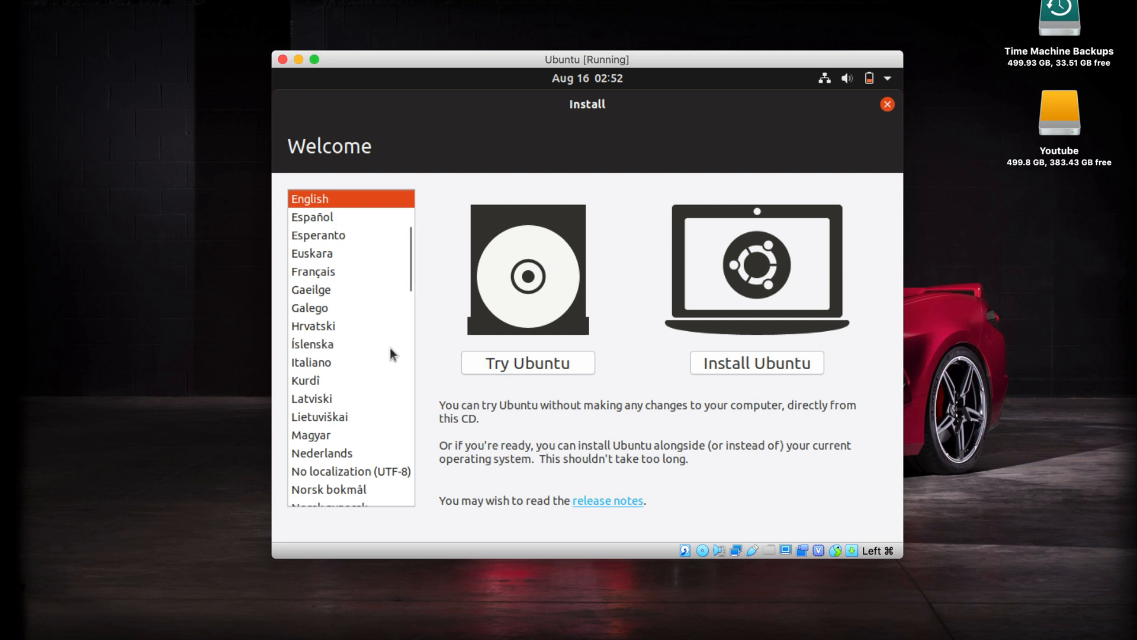
# - Run Install Ubuntu with English (US) keyboard, normal installation, and erase-disk, confirming the partition write
pyautogui.click(758, 363)
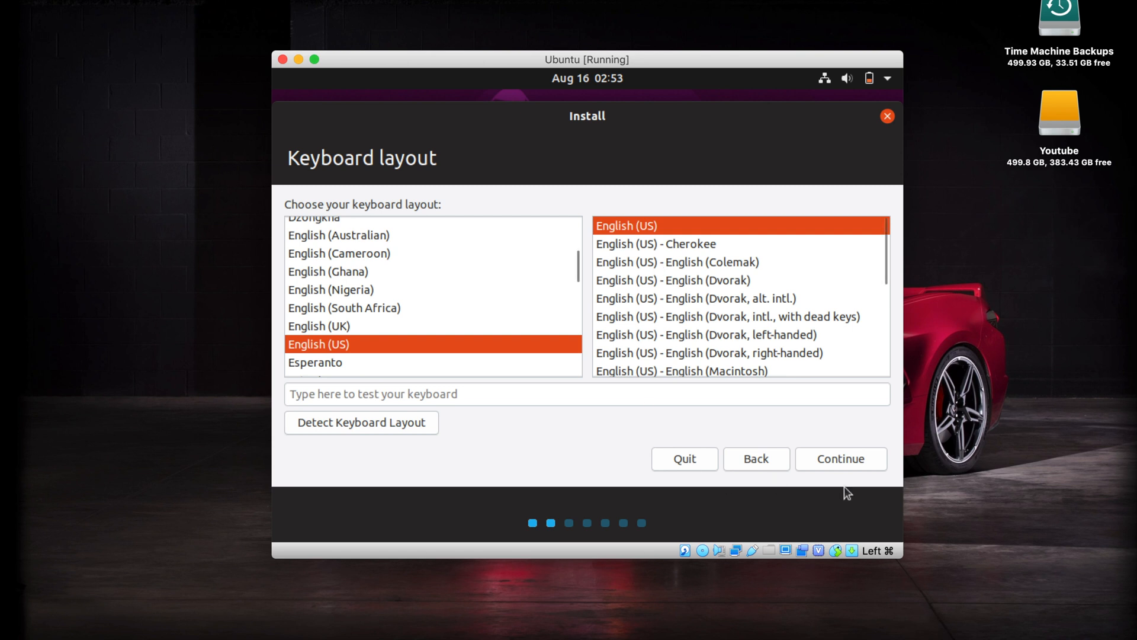
pyautogui.click(837, 459)
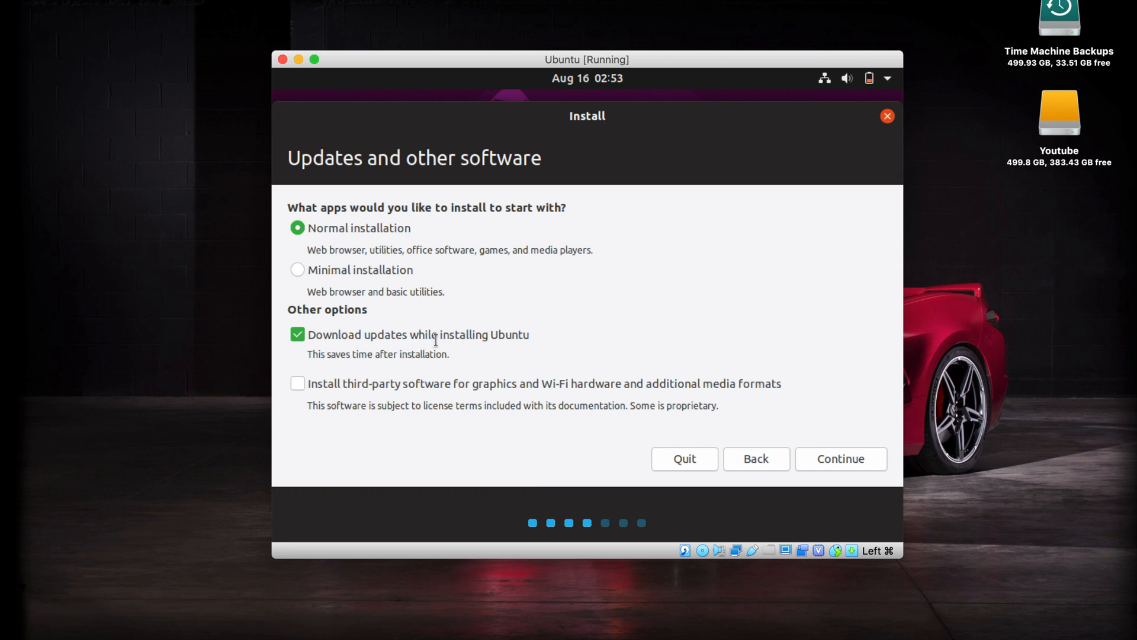
pyautogui.click(847, 457)
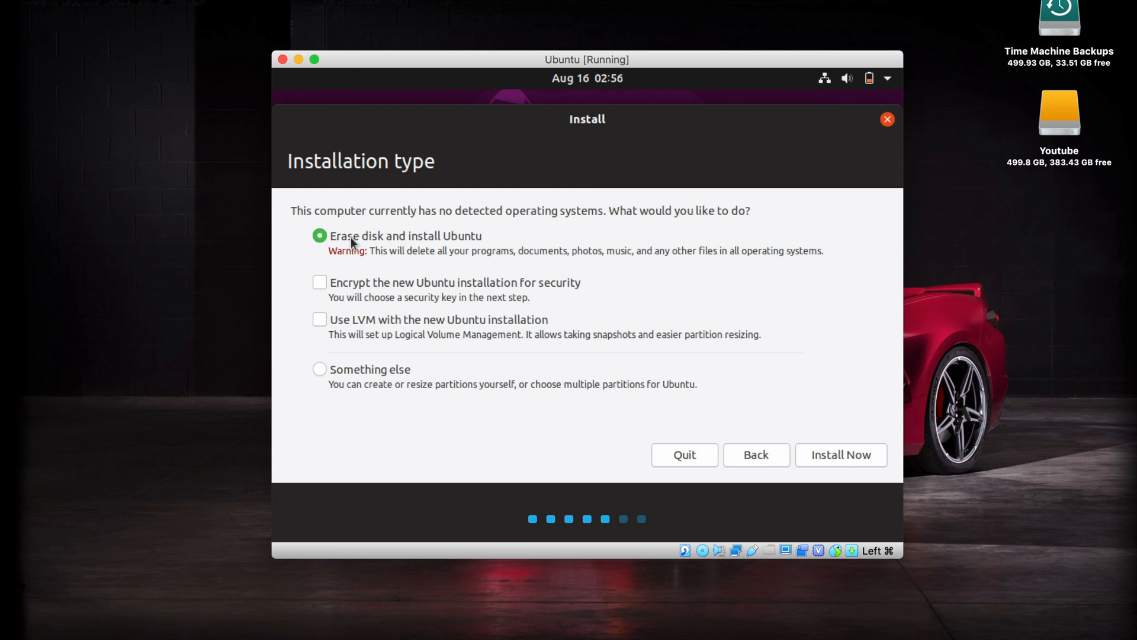
pyautogui.click(845, 456)
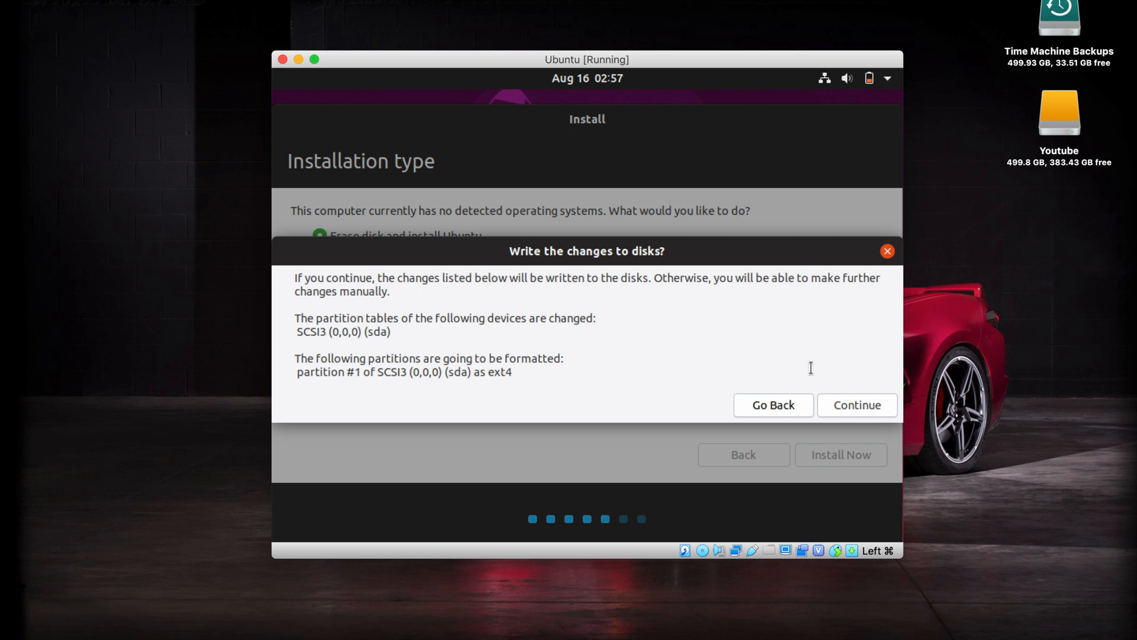
pyautogui.click(861, 404)
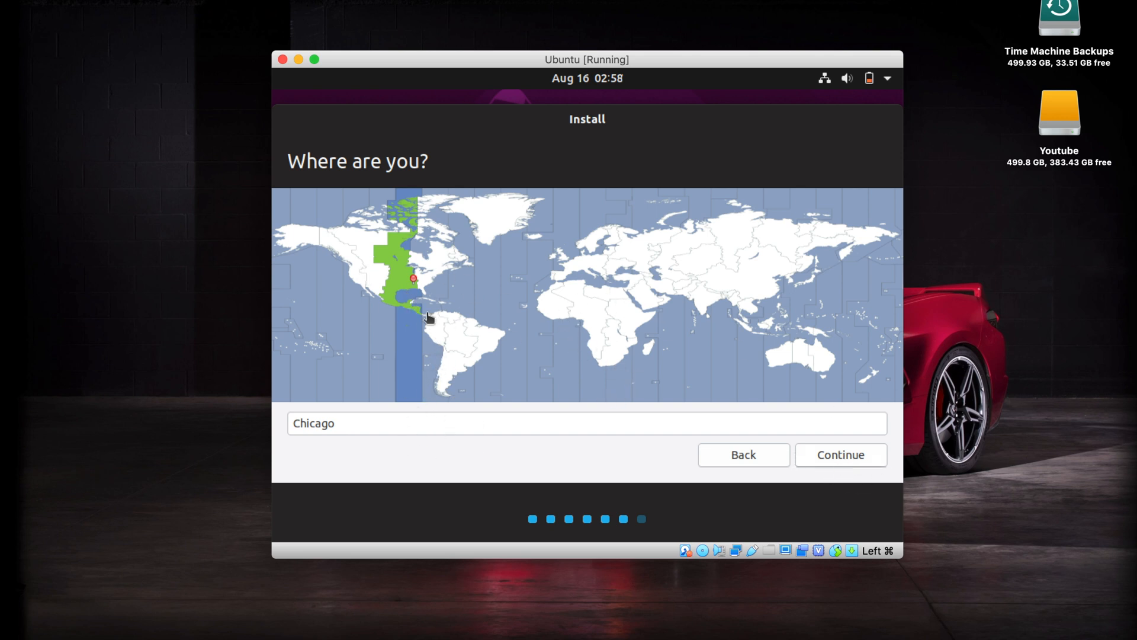
# - Accept the Chicago timezone, enable automatic login for the account, and continue the installation
pyautogui.click(835, 454)
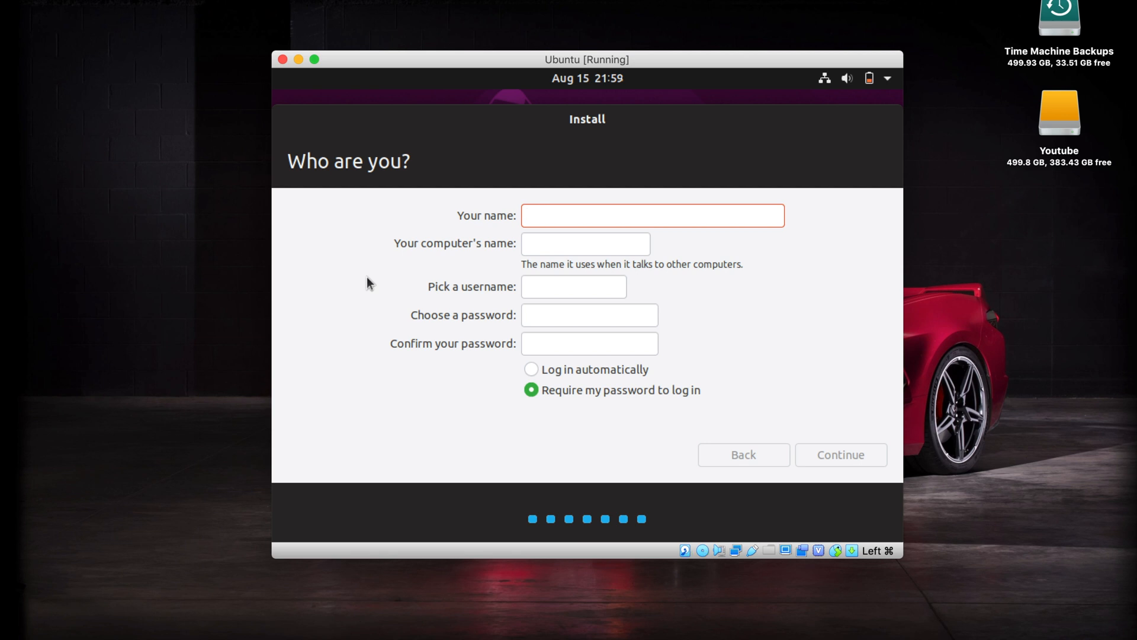
pyautogui.write('B')
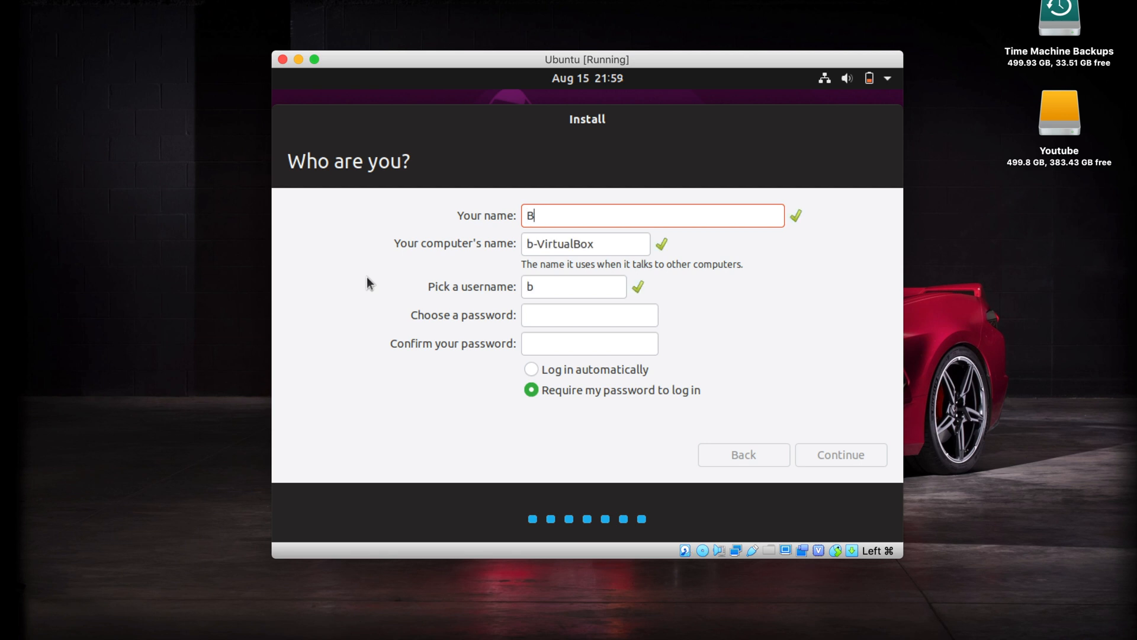
pyautogui.write('enjamin')
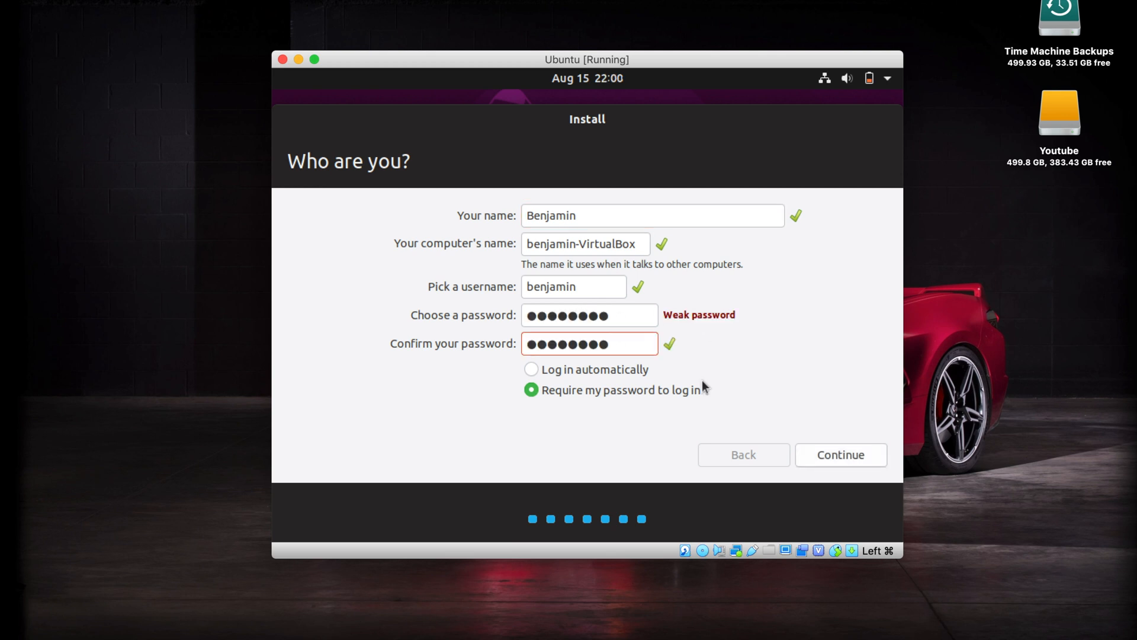
pyautogui.click(533, 368)
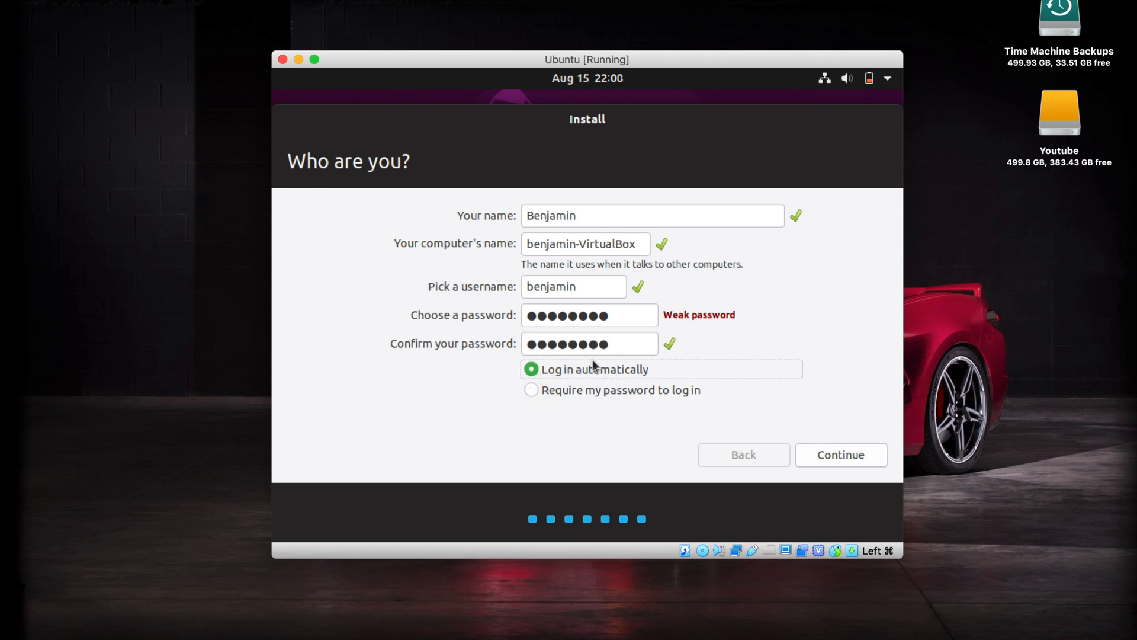
pyautogui.click(833, 455)
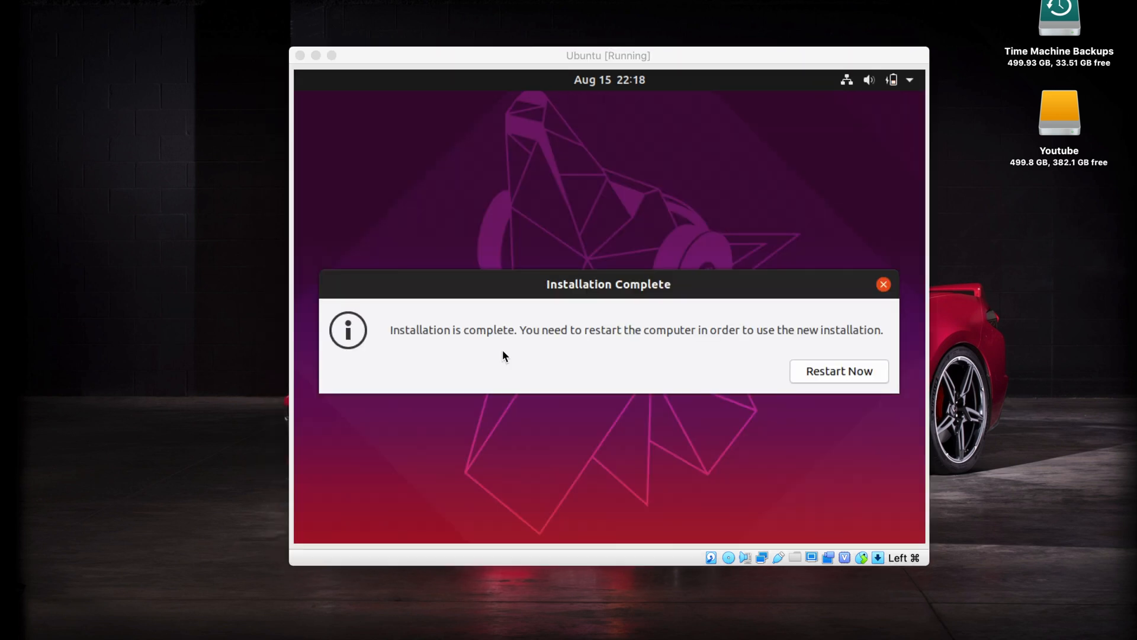
# - Restart into the new Ubuntu install and dismiss the remove-installation-medium prompt
pyautogui.click(655, 345)
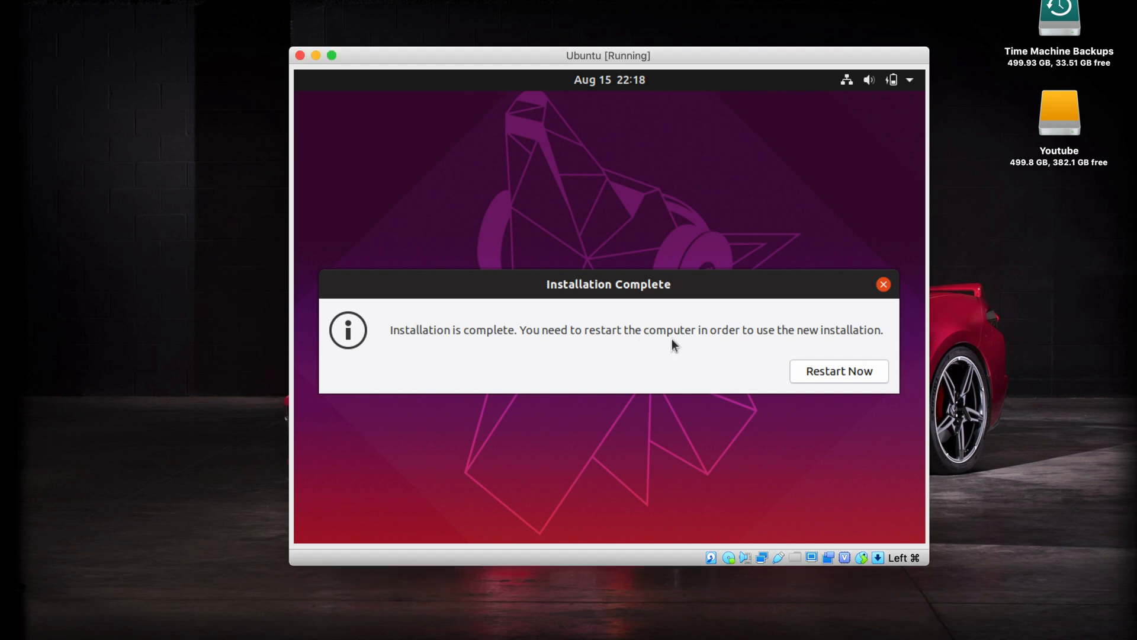
pyautogui.click(838, 370)
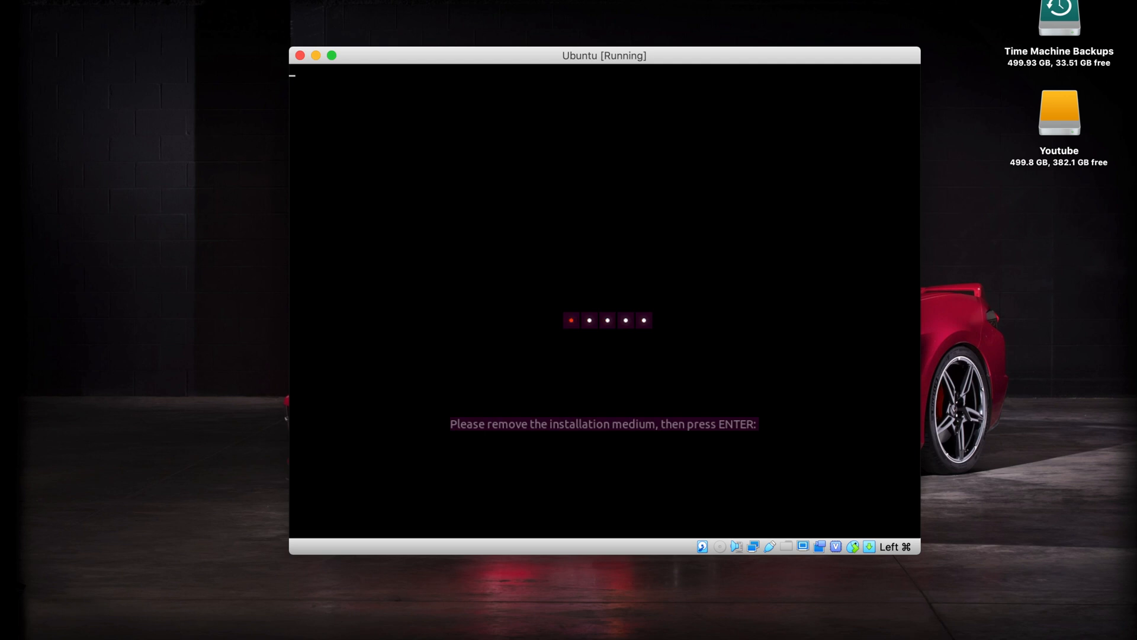
pyautogui.press('Return')
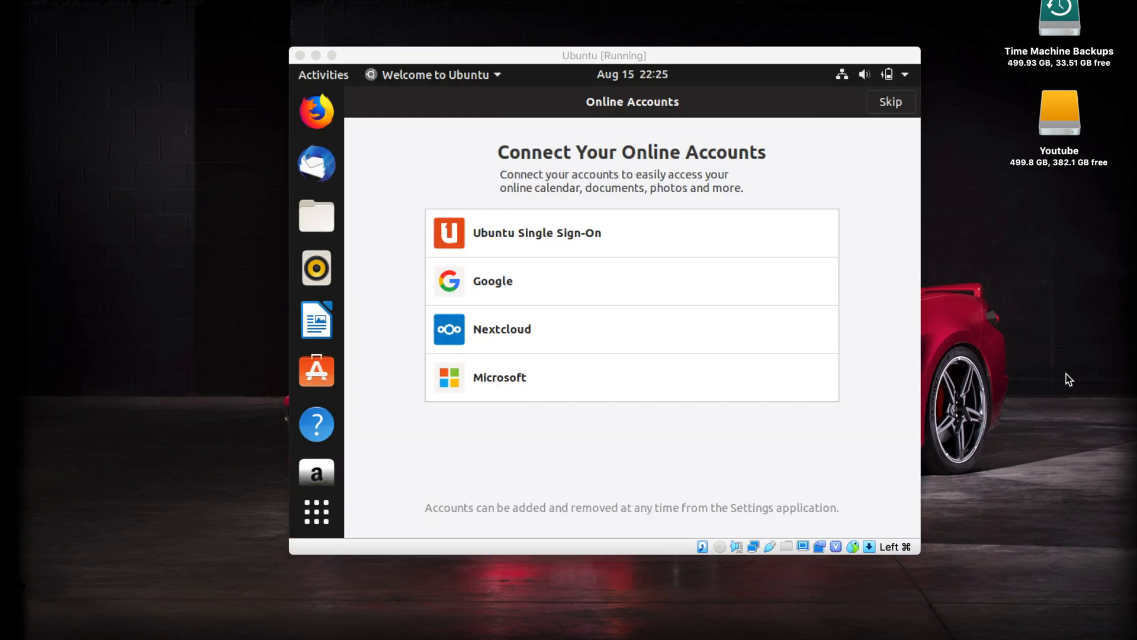
# - Skip Online Accounts and move past the Help improve Ubuntu page
pyautogui.click(633, 193)
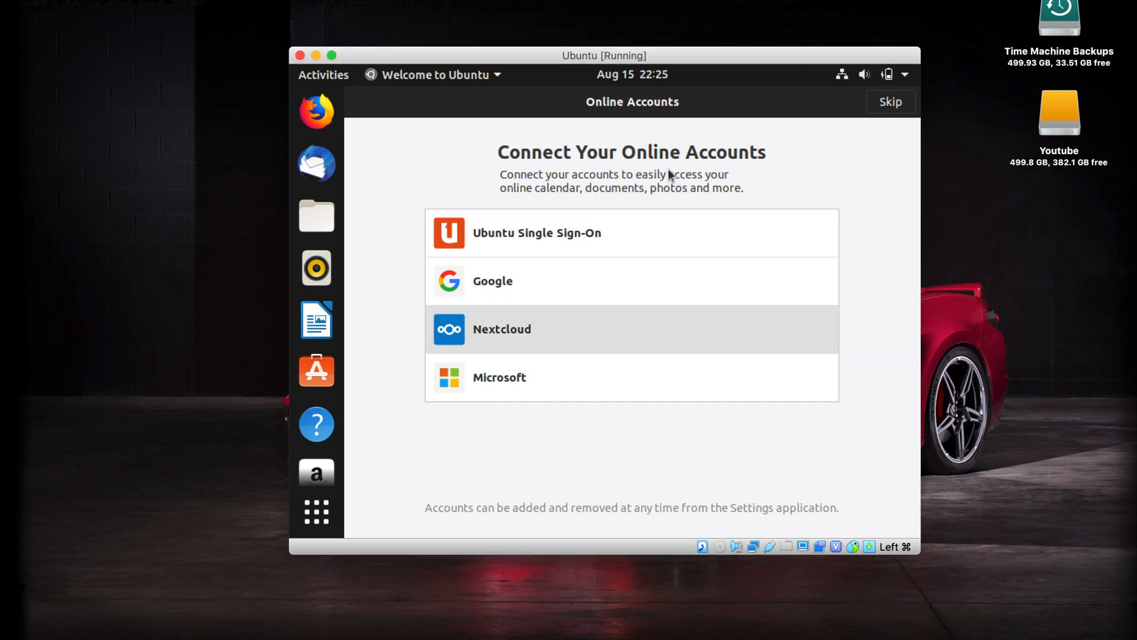
pyautogui.click(890, 105)
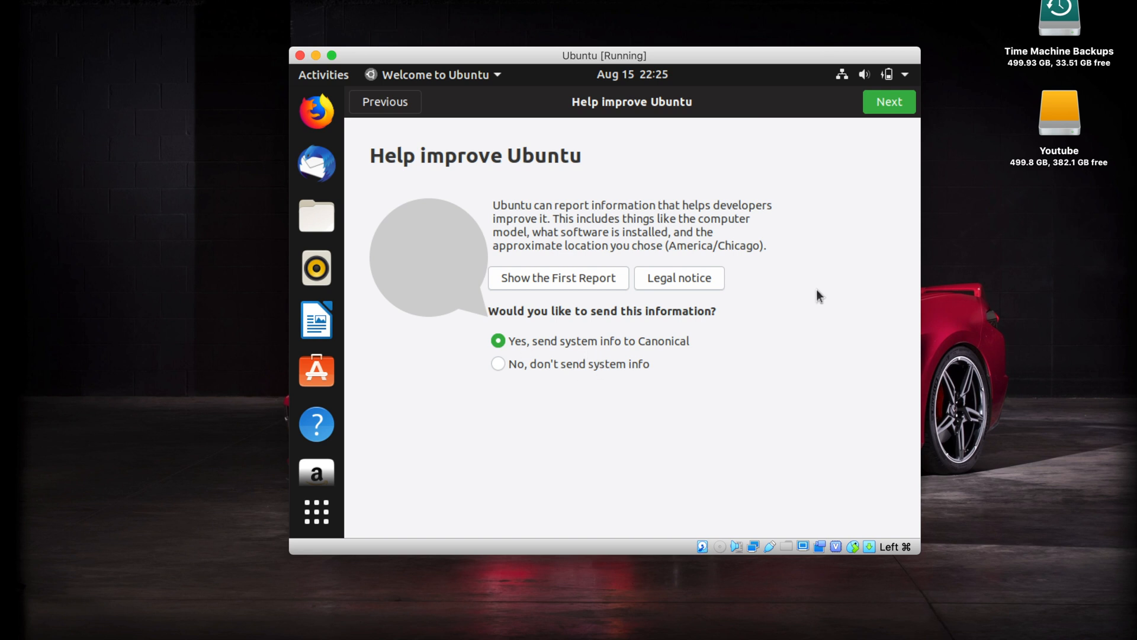
pyautogui.click(885, 105)
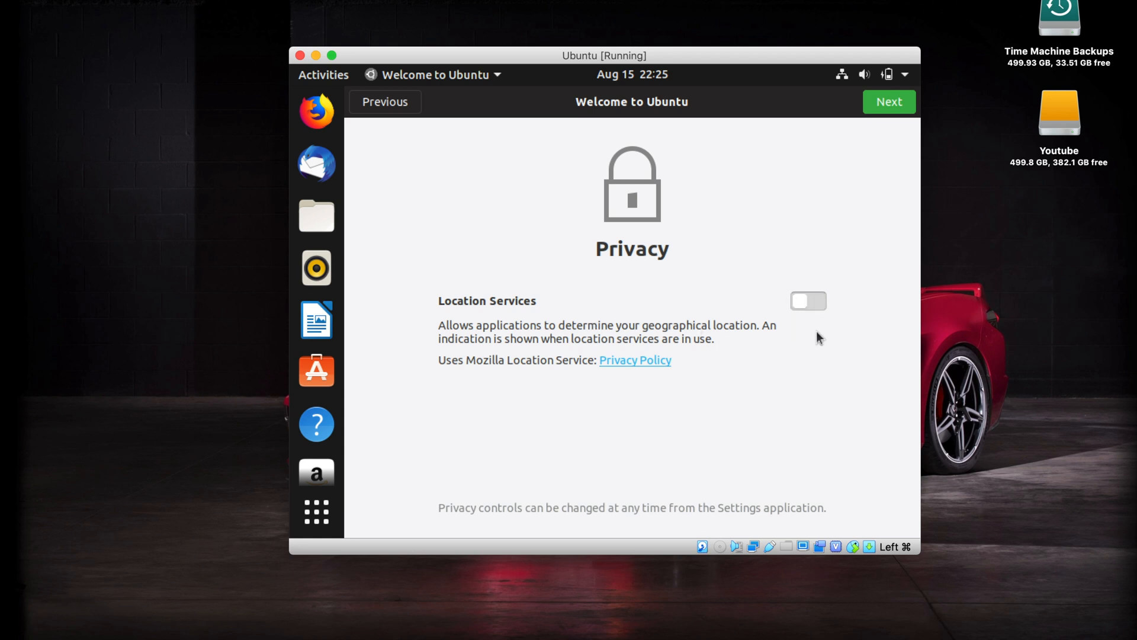
# - Turn on Location Services, finish the welcome setup and close it to reveal the desktop
pyautogui.click(808, 305)
pyautogui.click(885, 105)
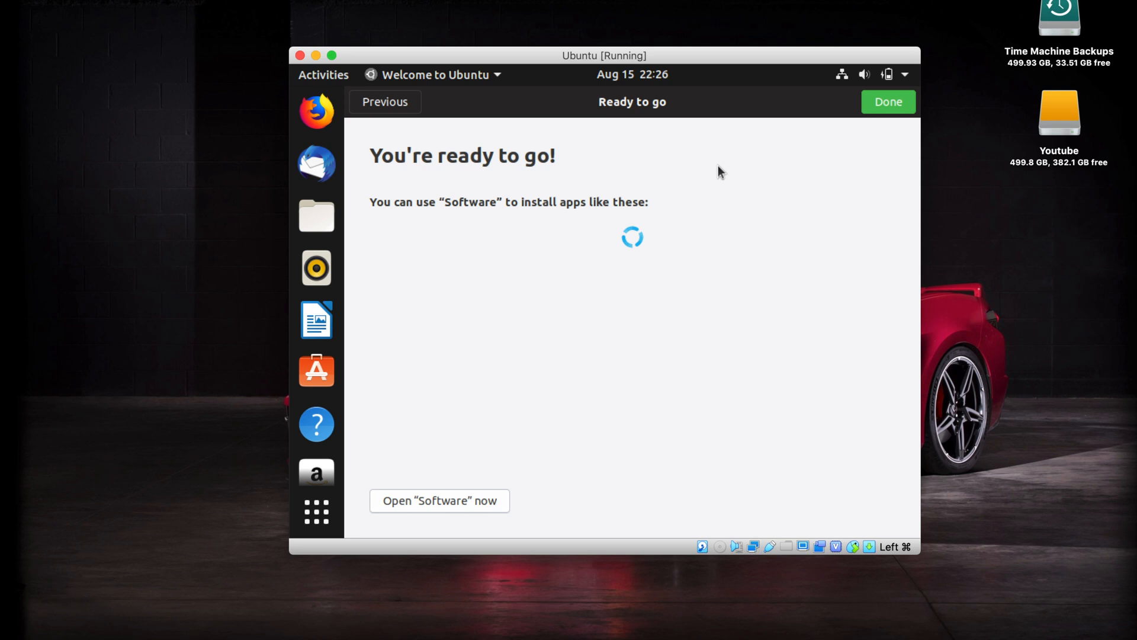
pyautogui.press('Escape')
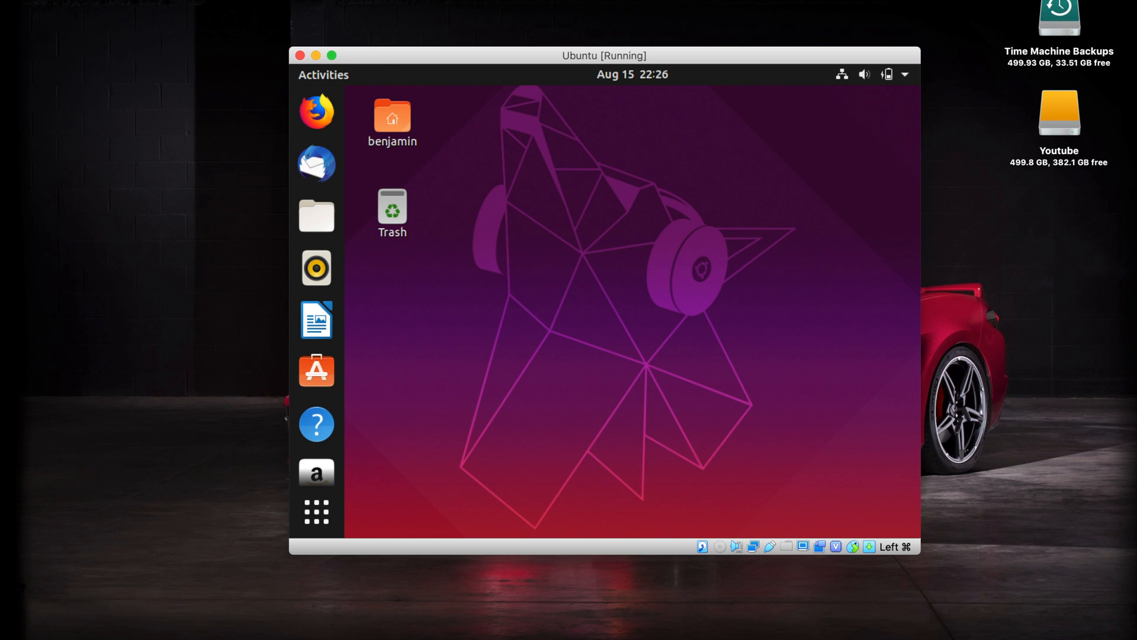
pyautogui.click(326, 2)
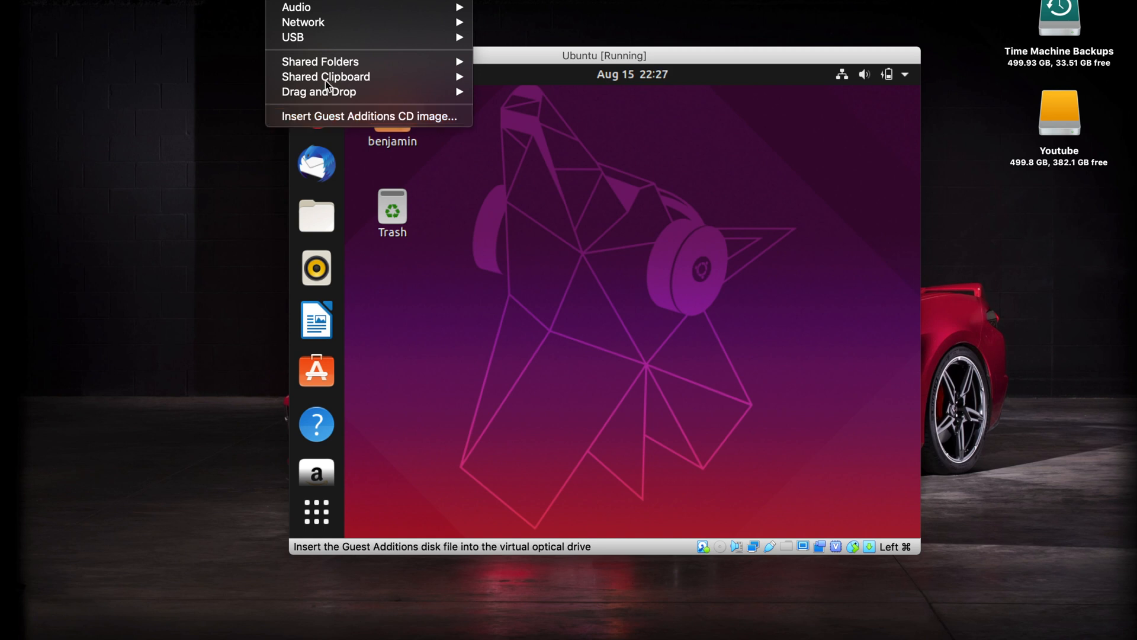
# - Insert the Guest Additions CD image, run its installer and authenticate as administrator
pyautogui.click(350, 116)
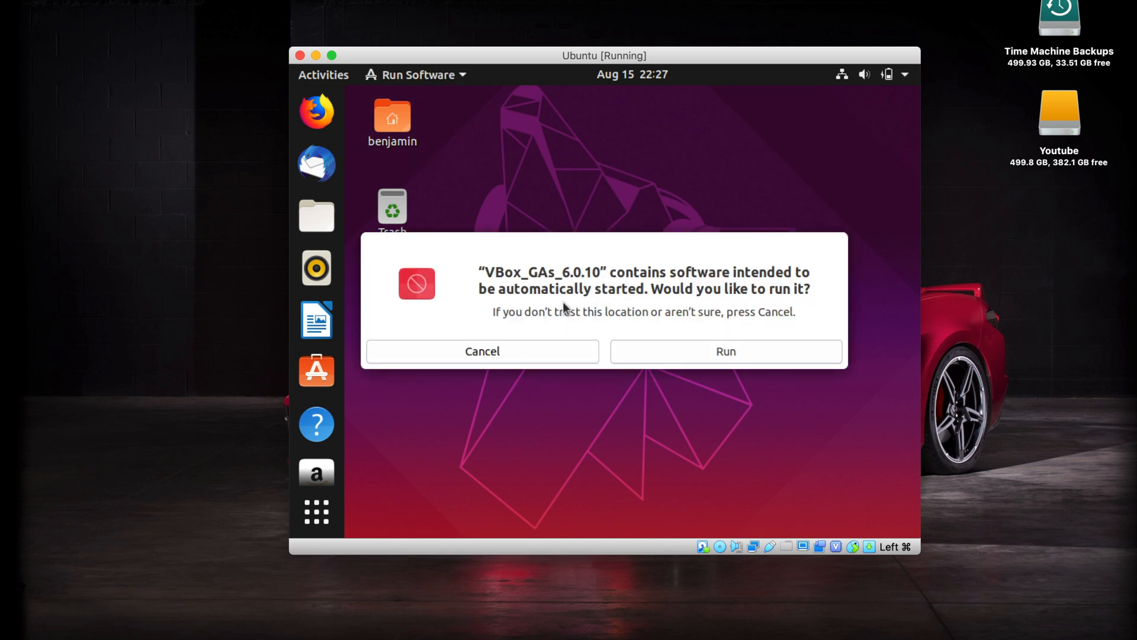
pyautogui.click(724, 351)
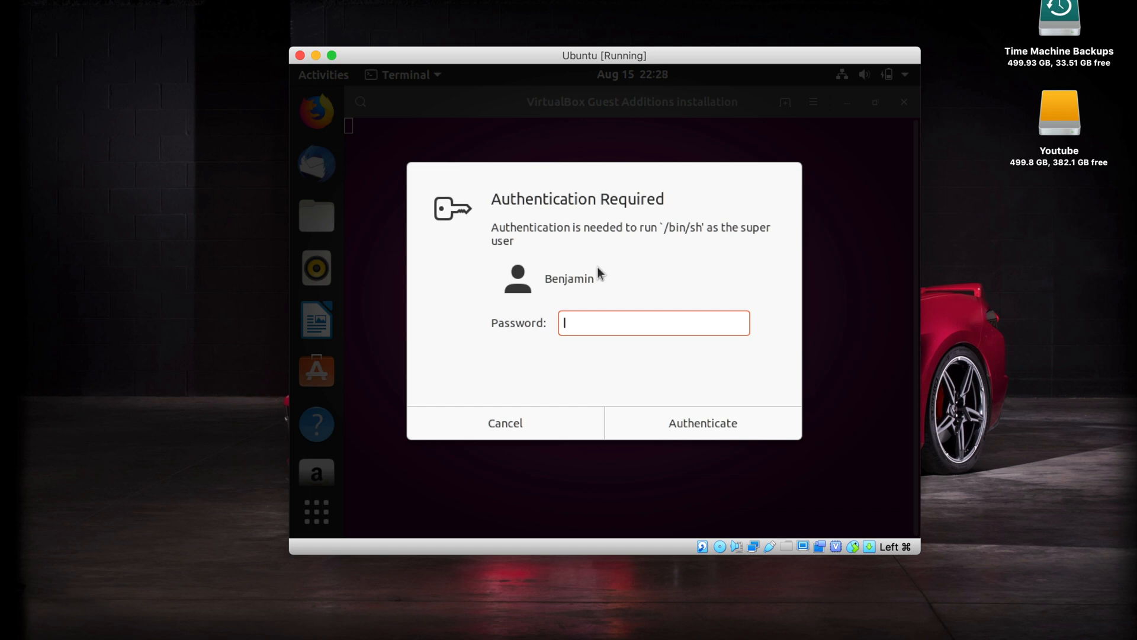
pyautogui.write('********')
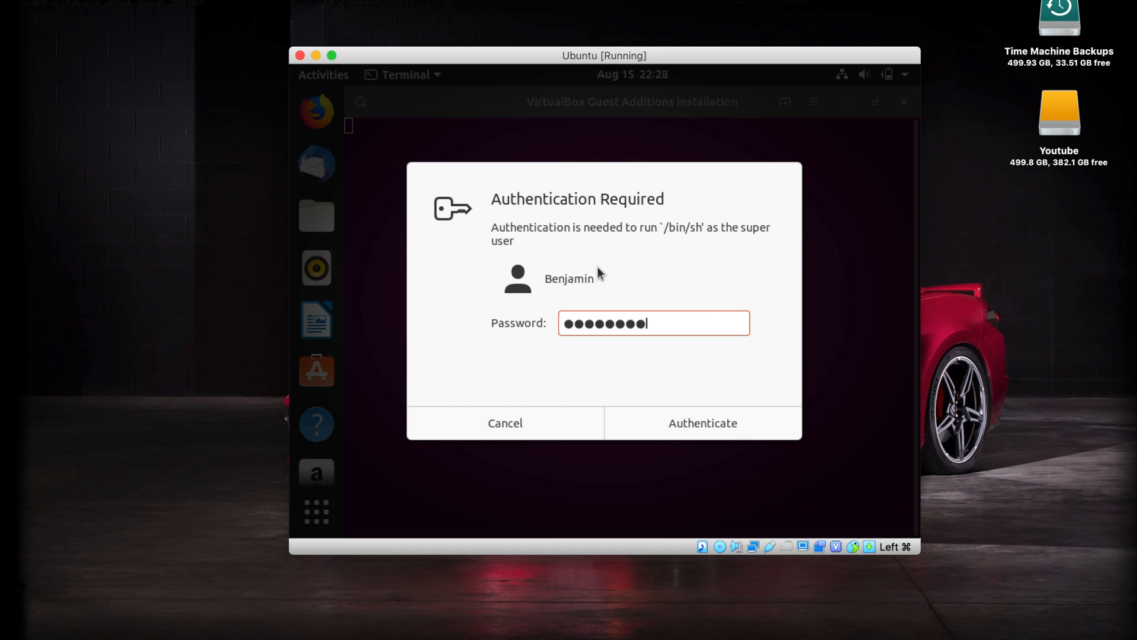
pyautogui.click(707, 426)
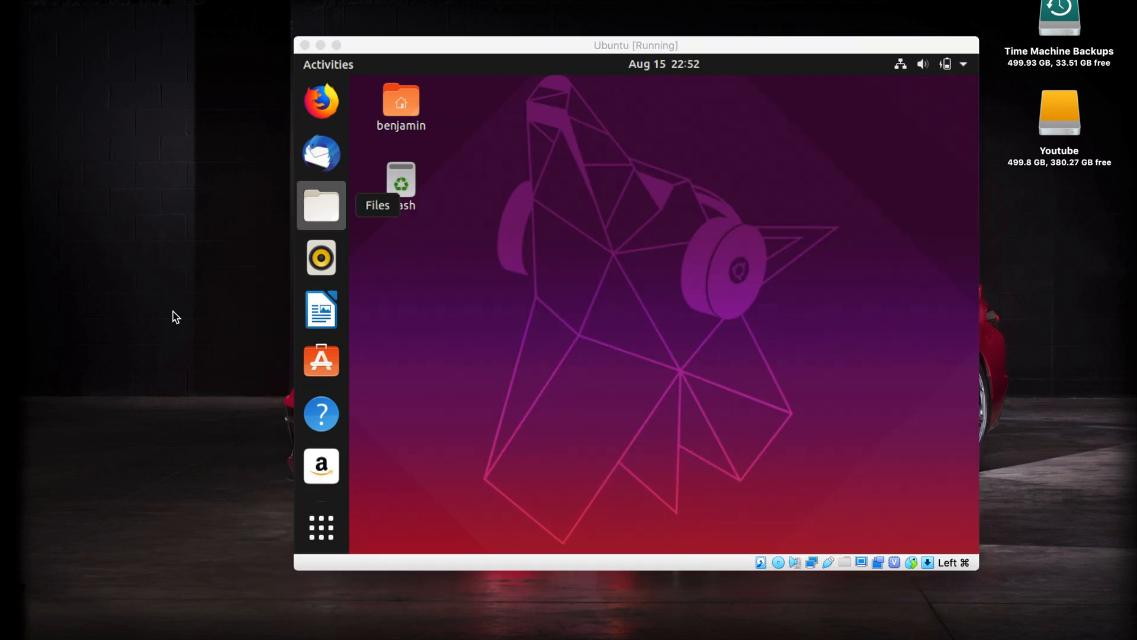
# - Enlarge the VM window so the desktop rescales, then launch Software Updater from the dock
pyautogui.click(506, 260)
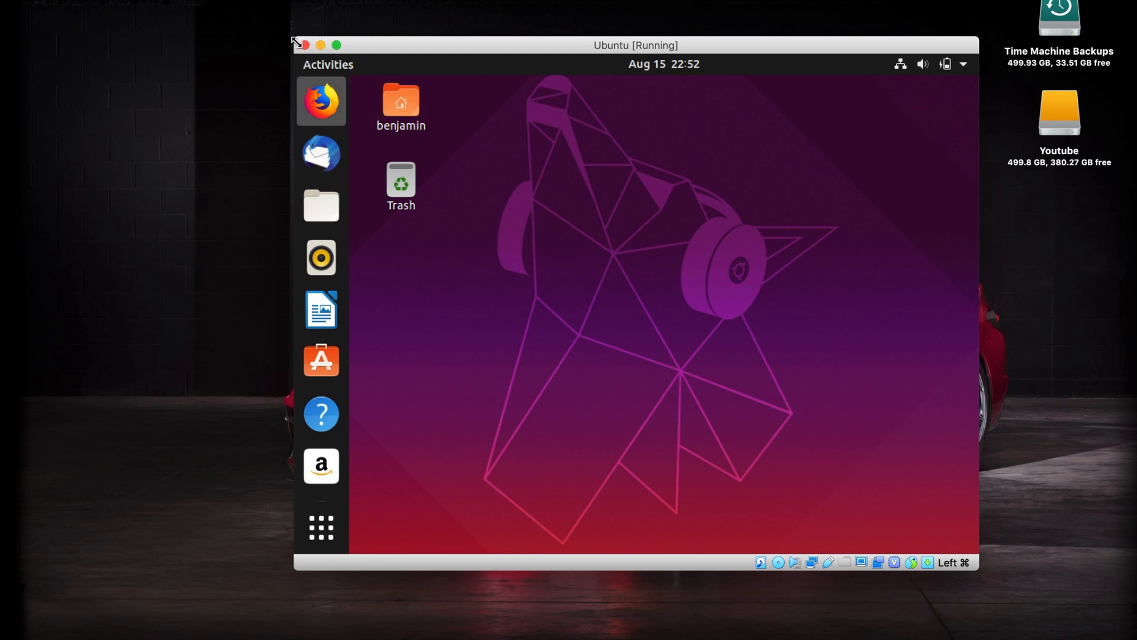
pyautogui.moveTo(293, 39); pyautogui.dragTo(203, 26)
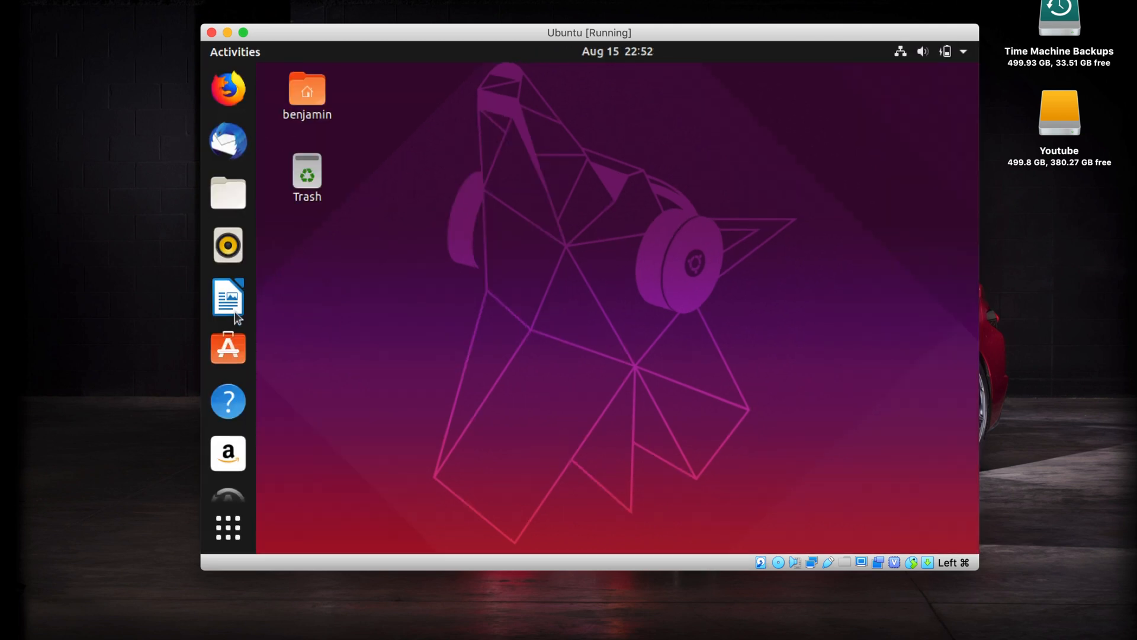
pyautogui.scroll(-1, 236, 315)
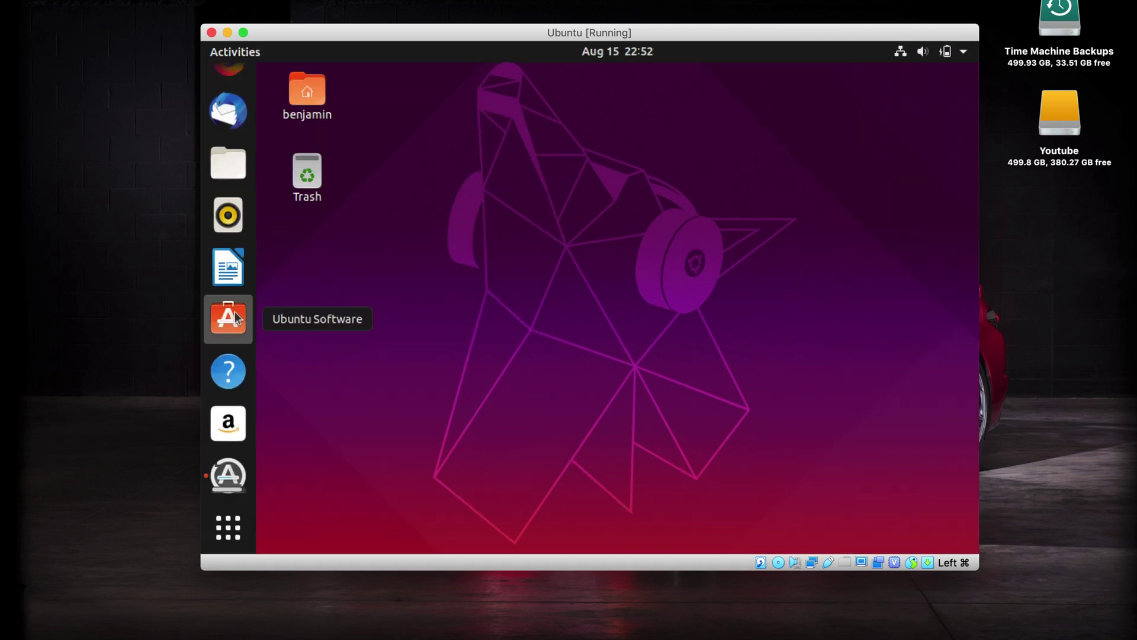
pyautogui.click(229, 478)
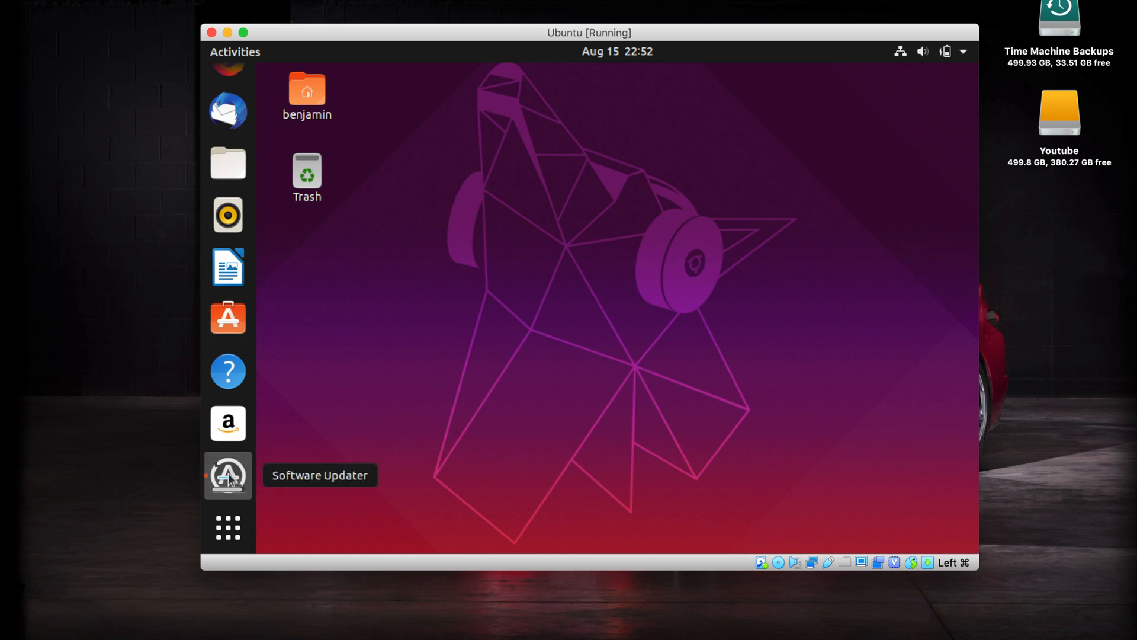